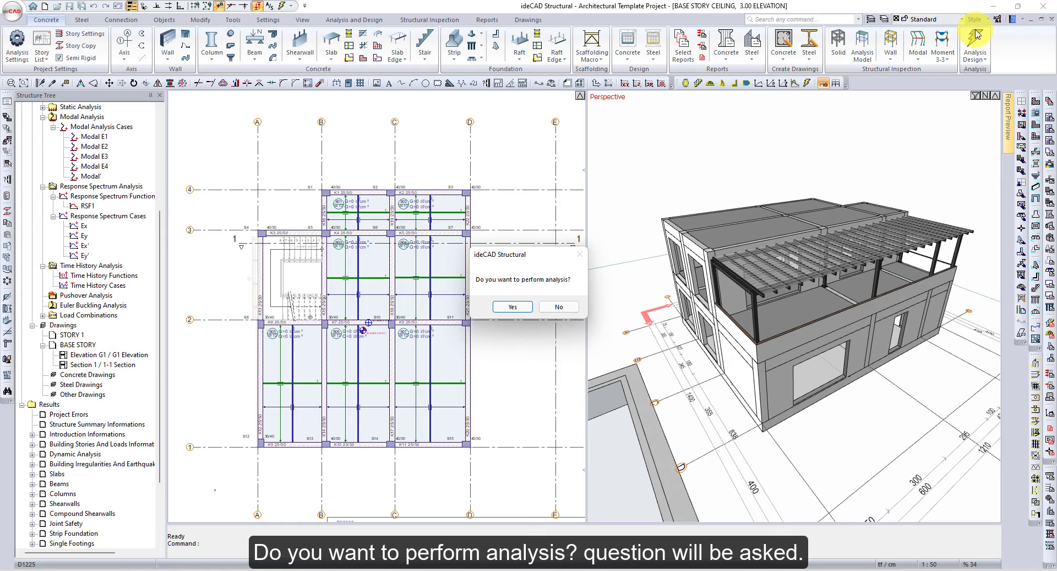
- Run the structural analysis to completion and open the Structural Report Settings
click(516, 306)
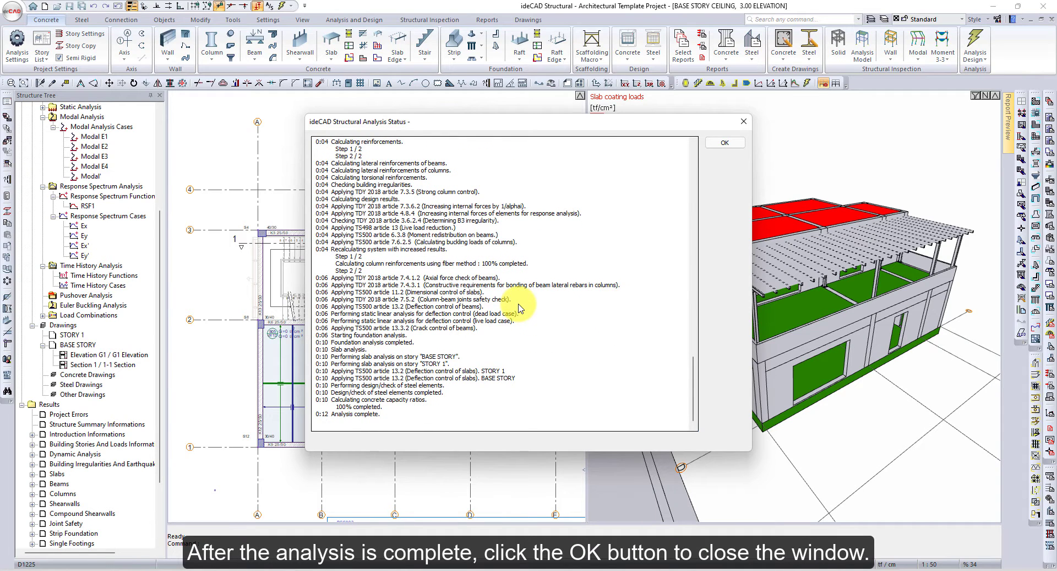
click(725, 142)
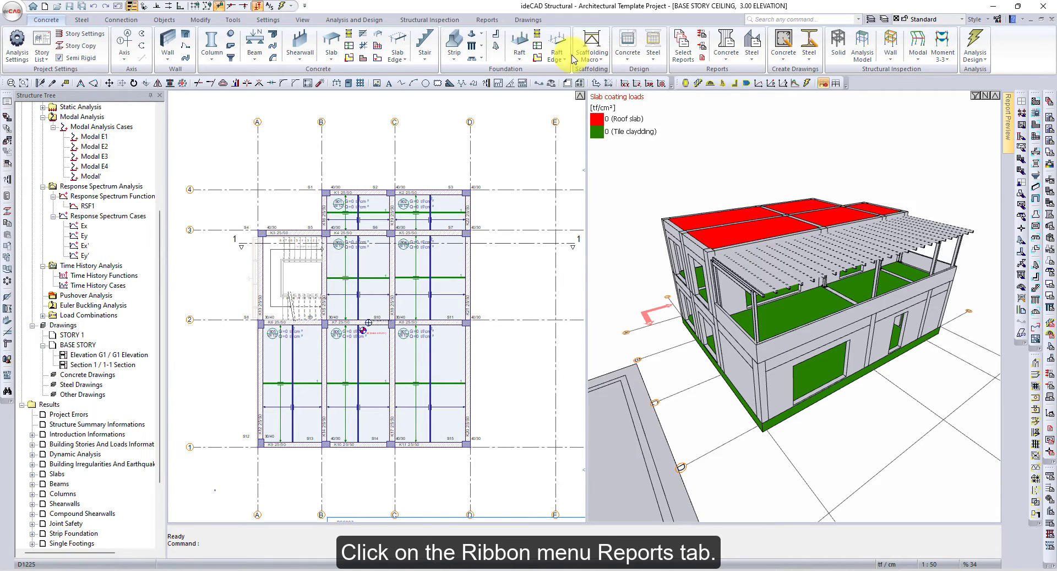
click(478, 21)
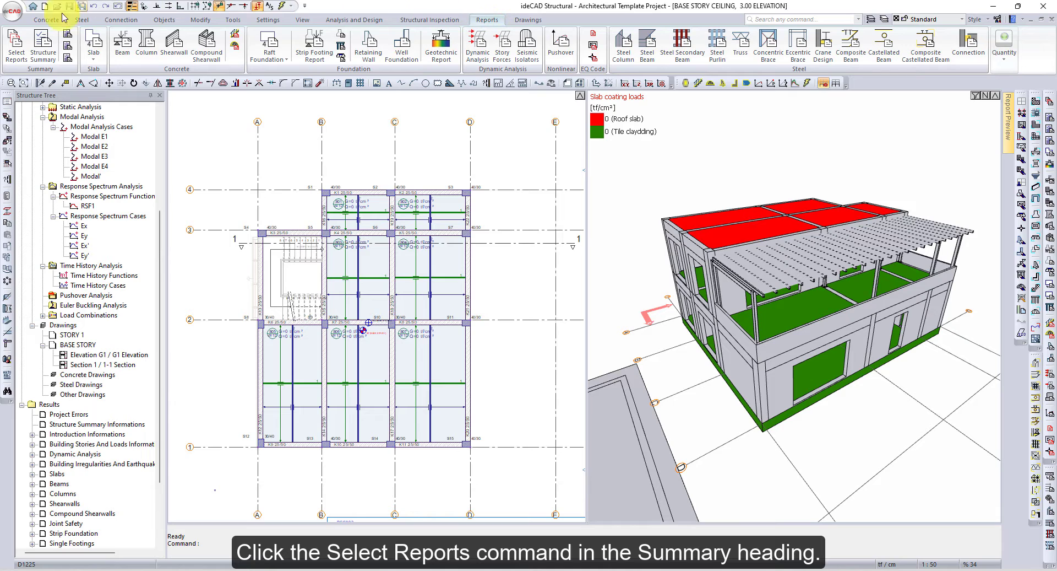
click(15, 39)
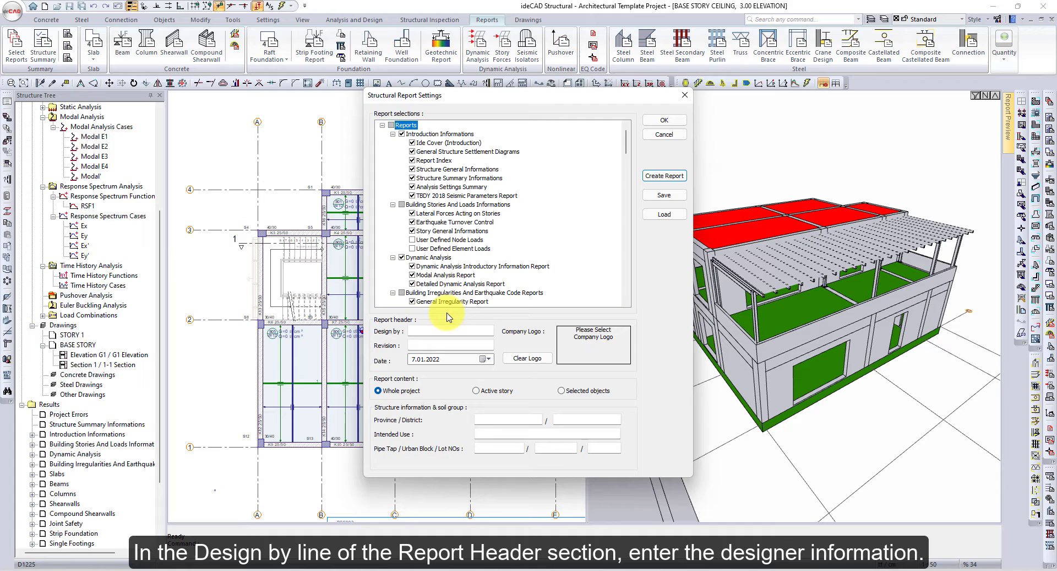
- Enter designer ideYAPI and revision 1, and load Desktop idecad_logo.png as the company logo
text(ideYAPI)
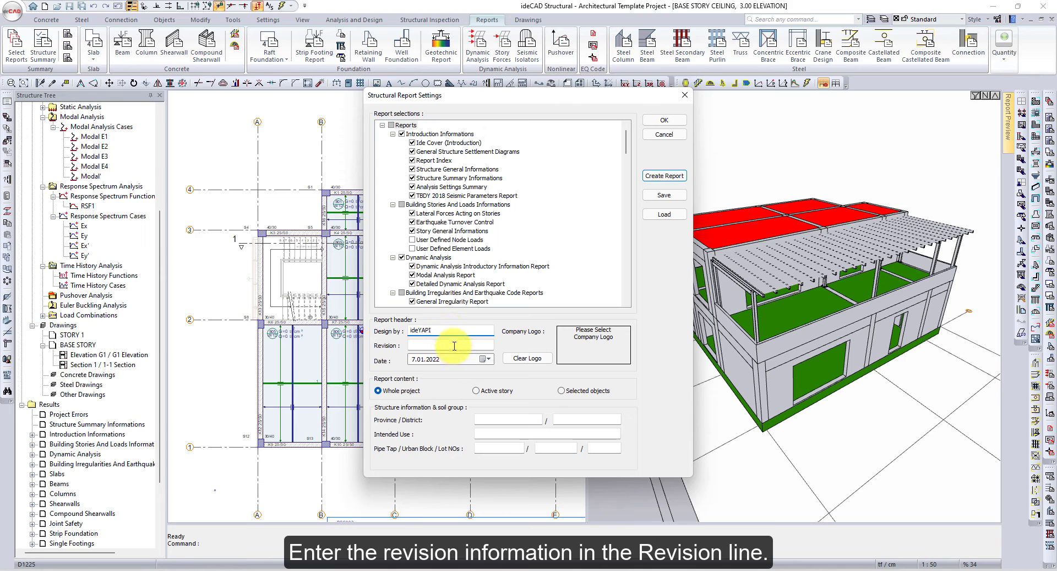
text(1)
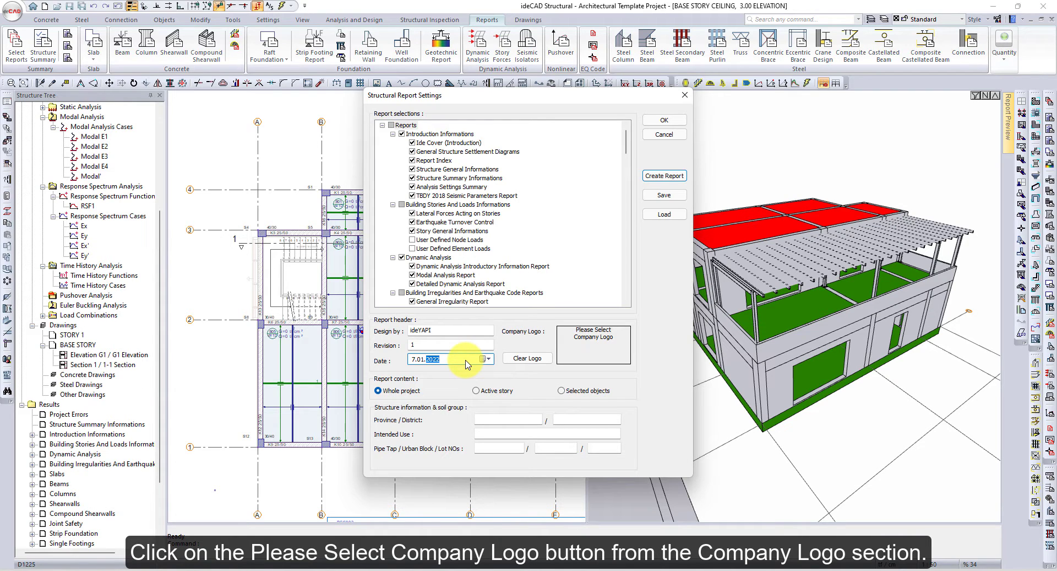
click(585, 342)
click(293, 207)
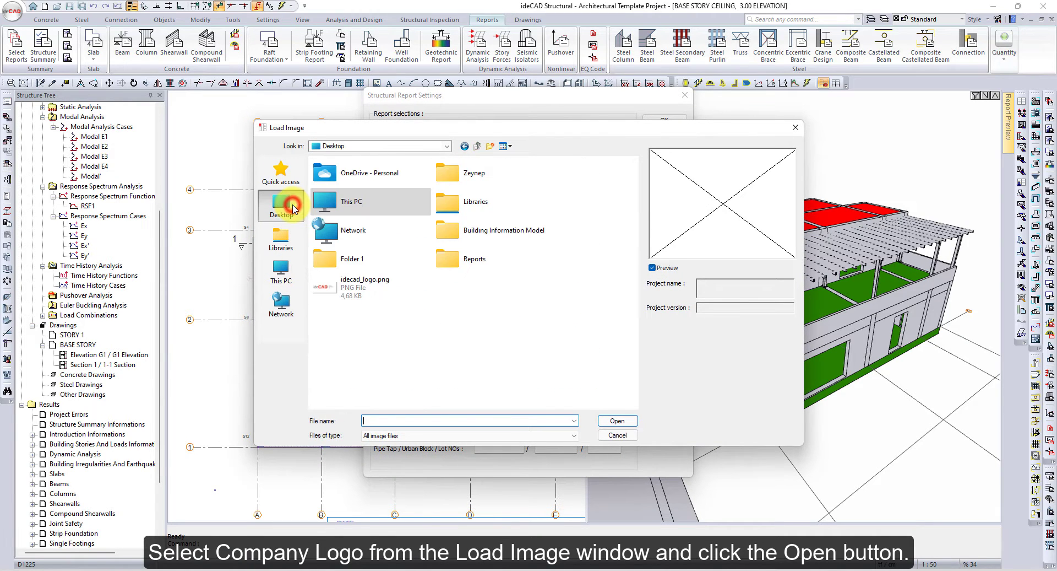
click(382, 288)
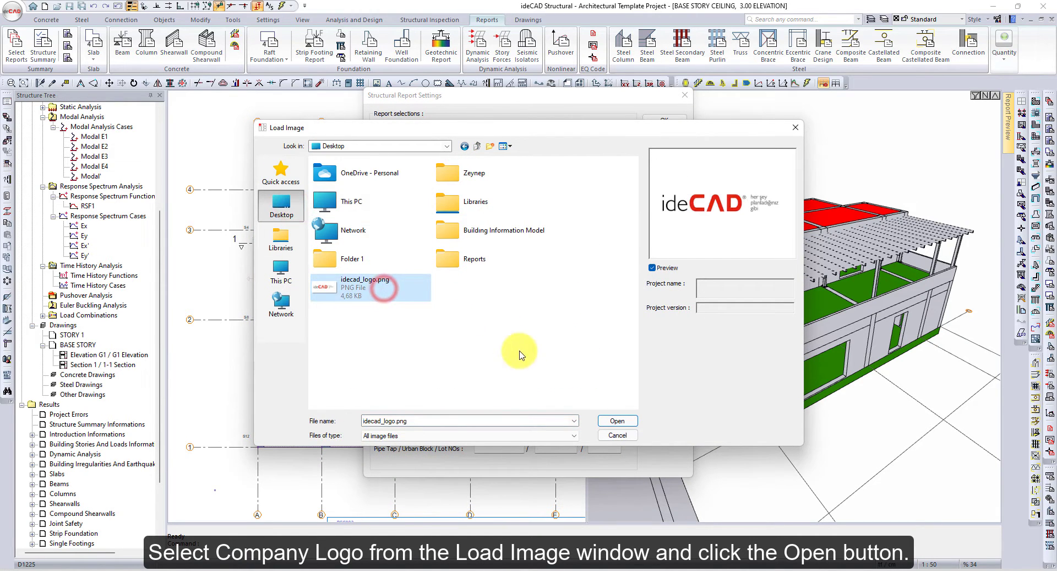
click(621, 421)
click(532, 418)
text(Istanbu)
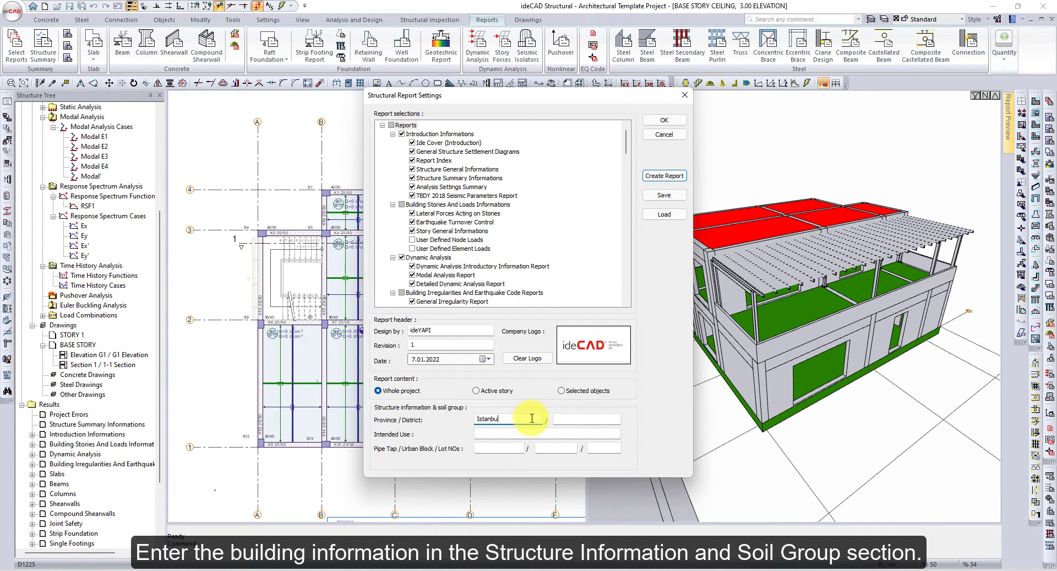
- Enter İstanbul/Şişli, Residence use and lot numbers 1, 100, 100, then generate the report
text(l)
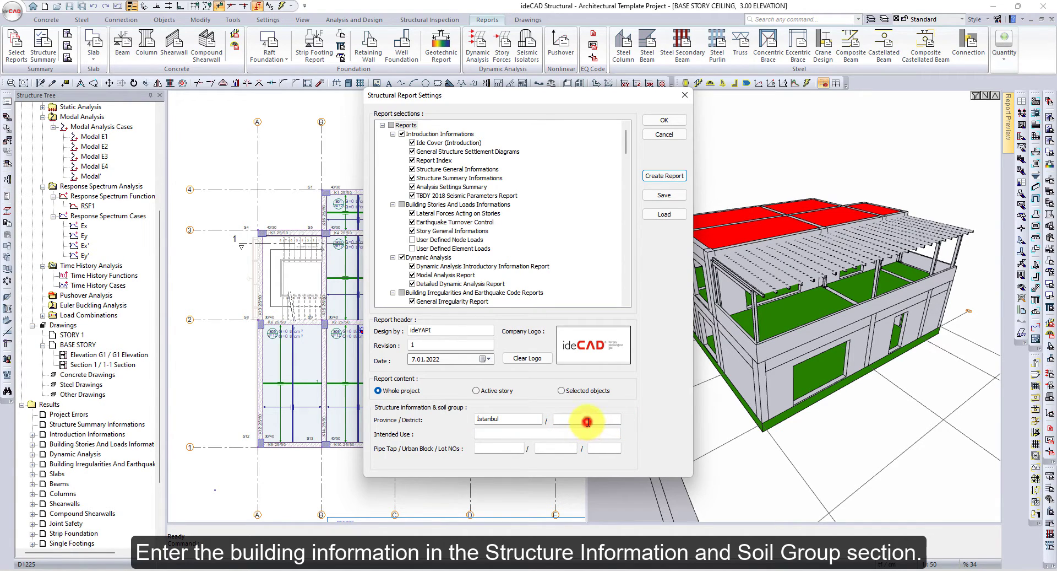
text(şli)
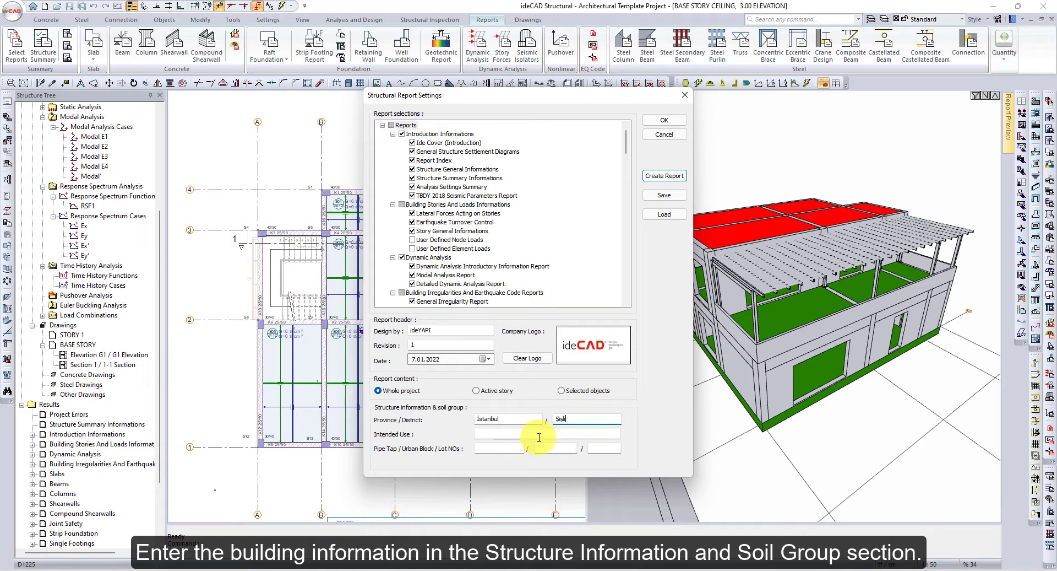
click(538, 436)
text(Residence)
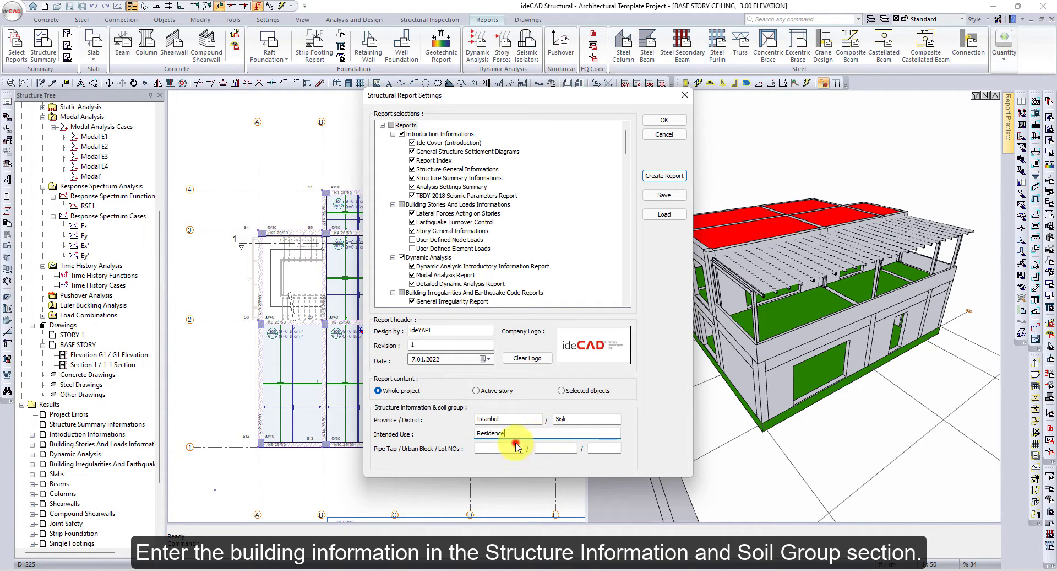
click(516, 446)
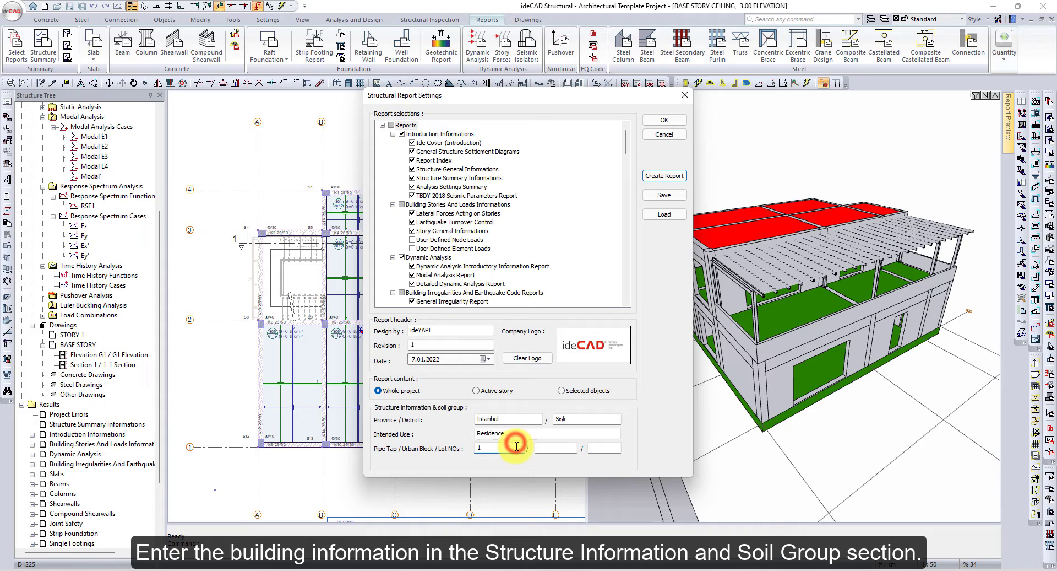
text(1)
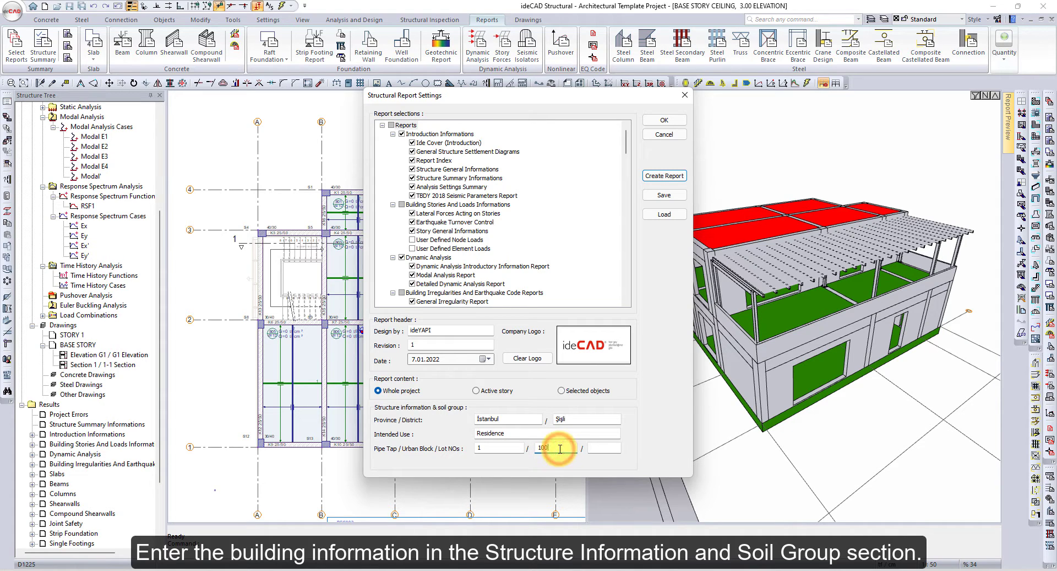
text(0000)
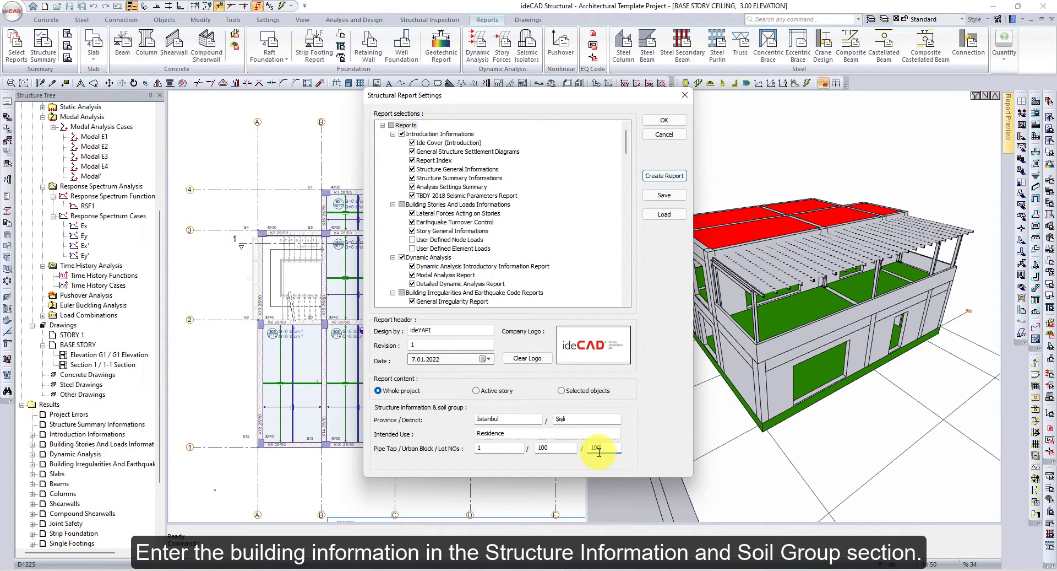
click(670, 176)
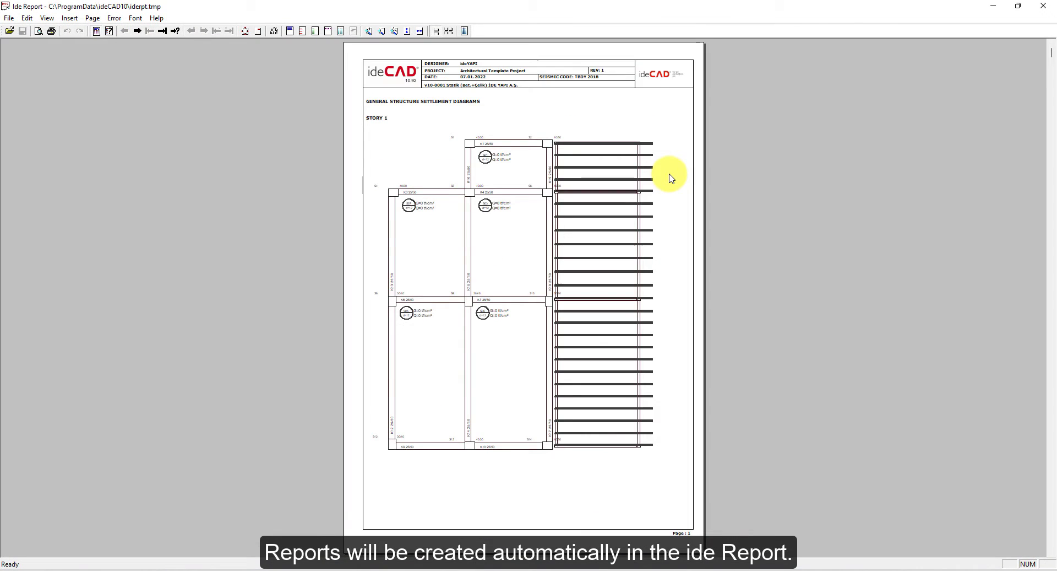
- Scroll the report from page 7 past the seismic parameters to page 16's lateral story forces
scroll(669, 176, down, 2)
scroll(670, 176, down, 1)
scroll(670, 176, down, 1)
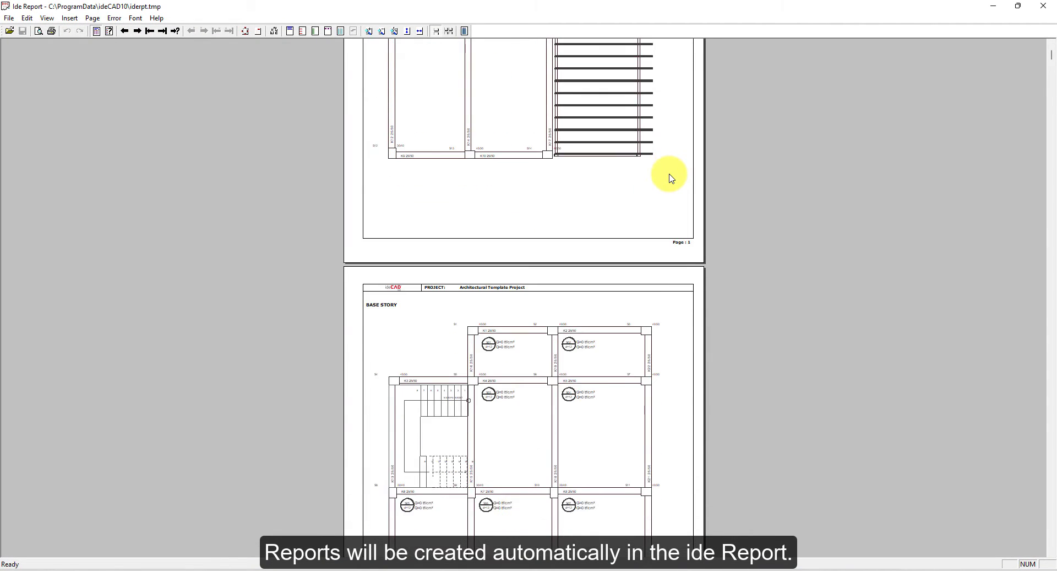
scroll(670, 176, down, 3)
scroll(669, 176, down, 1)
scroll(671, 177, down, 3)
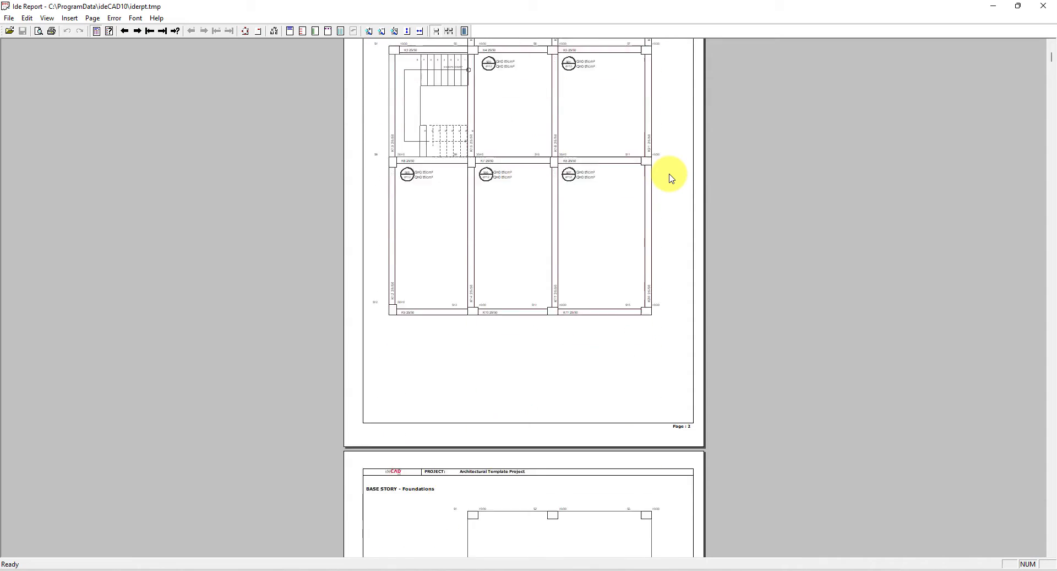
scroll(671, 177, down, 3)
scroll(671, 177, down, 3)
scroll(670, 177, down, 3)
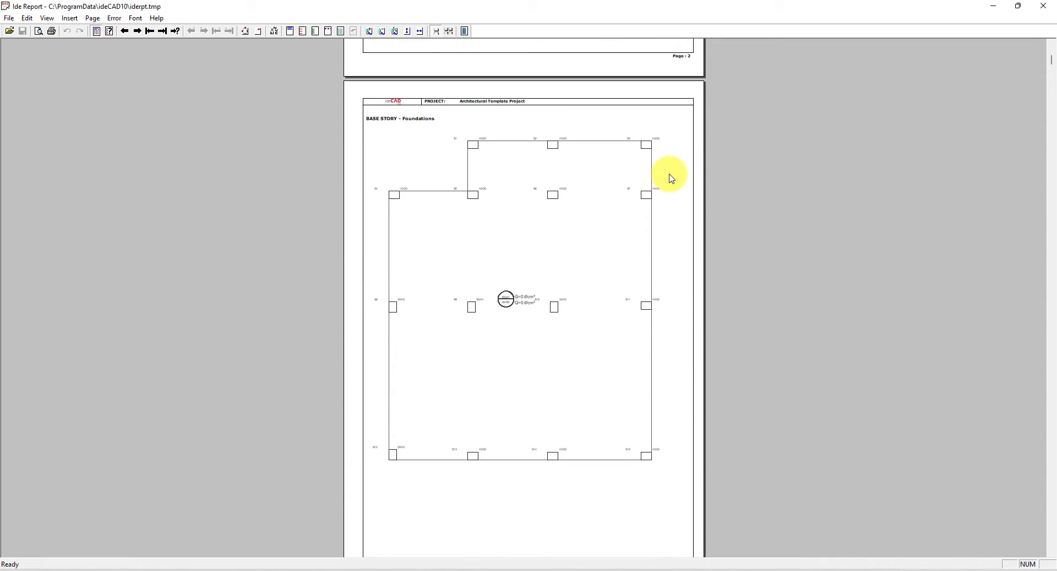
scroll(671, 177, down, 2)
scroll(671, 177, down, 3)
scroll(671, 178, down, 2)
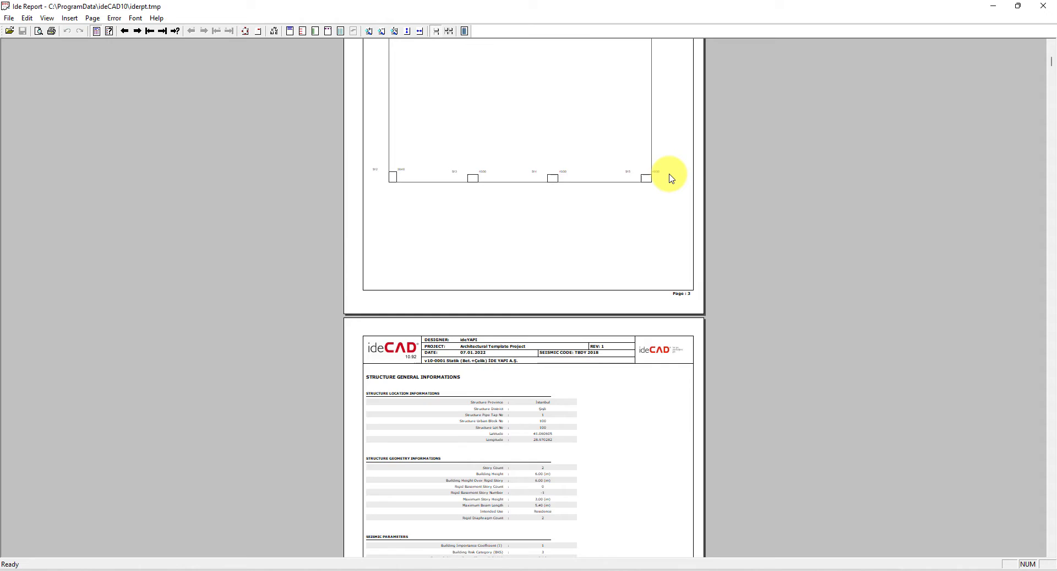
scroll(671, 177, down, 4)
scroll(671, 177, down, 1)
scroll(670, 177, down, 1)
scroll(671, 177, down, 1)
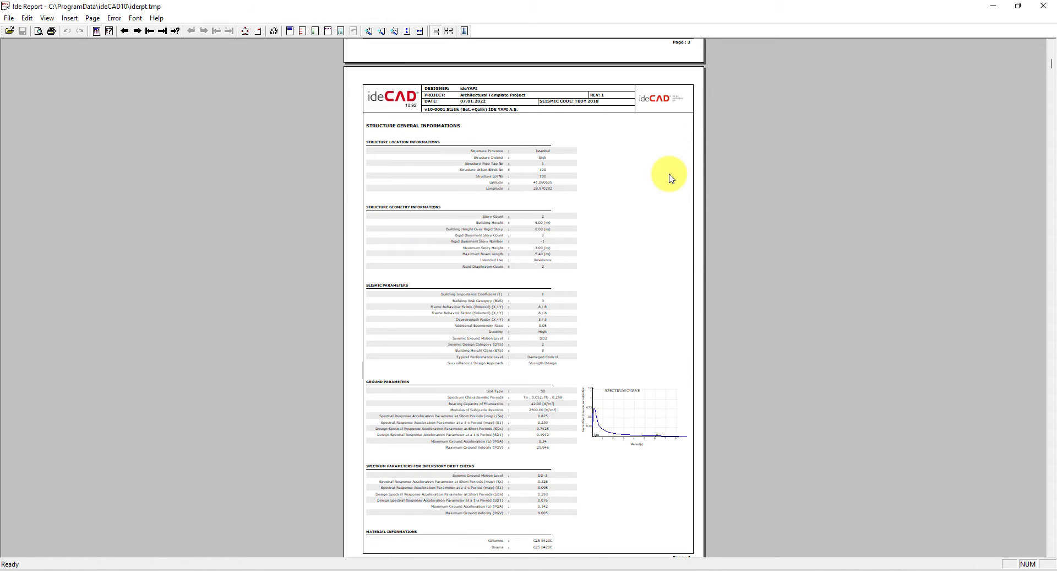
scroll(671, 177, down, 2)
scroll(671, 177, down, 3)
scroll(671, 177, down, 4)
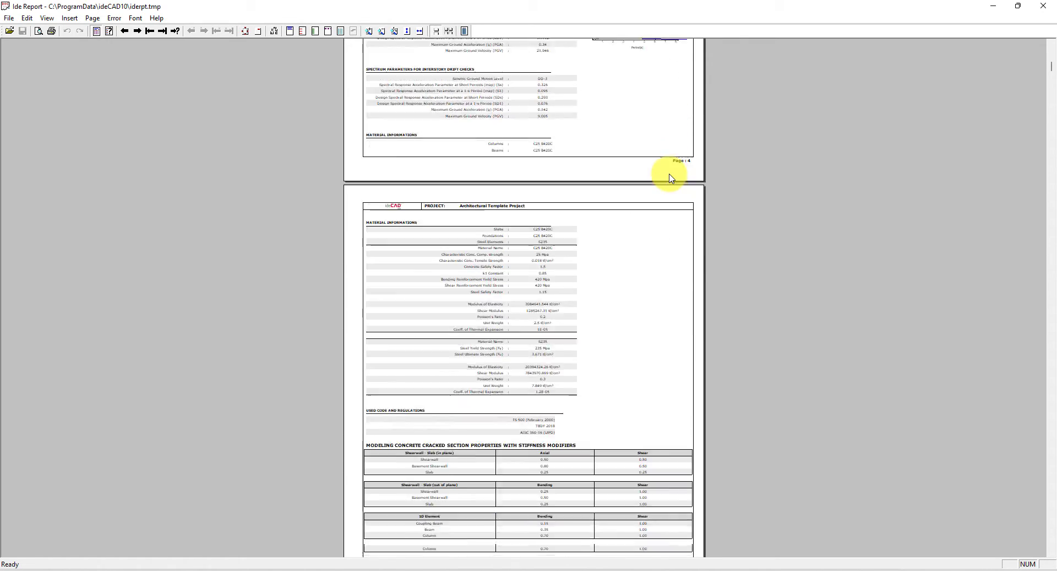
scroll(671, 178, down, 3)
scroll(671, 178, down, 1)
scroll(671, 178, down, 1)
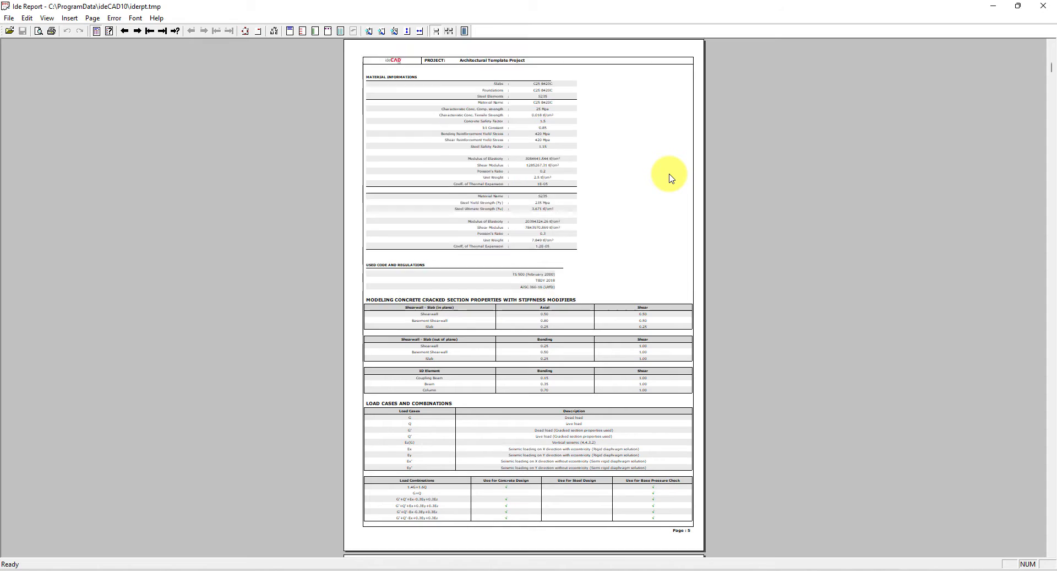
scroll(671, 177, down, 5)
scroll(671, 177, down, 2)
scroll(671, 178, down, 4)
scroll(671, 177, down, 2)
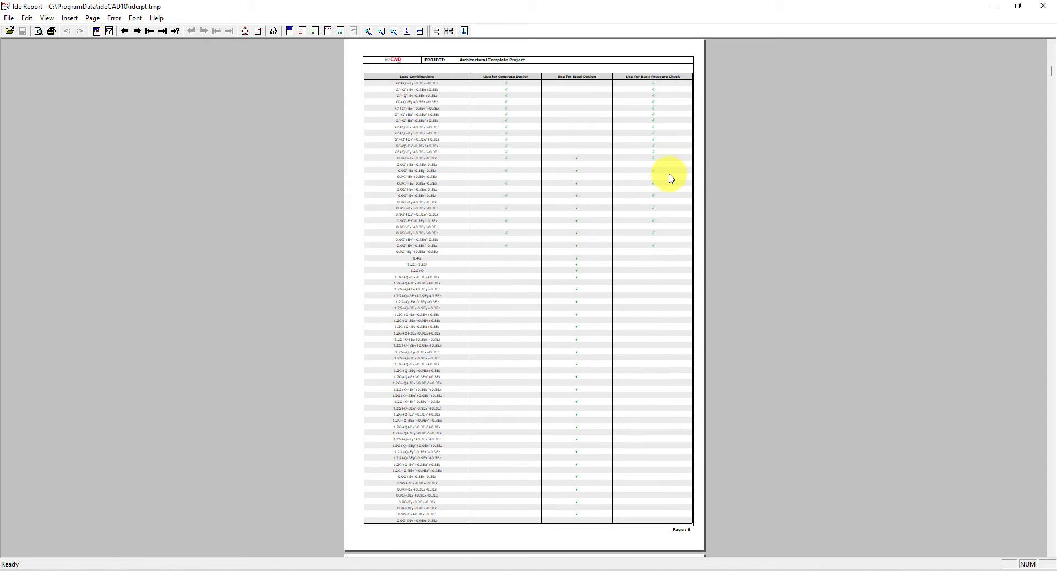
scroll(671, 177, down, 2)
scroll(670, 177, down, 5)
scroll(670, 178, down, 5)
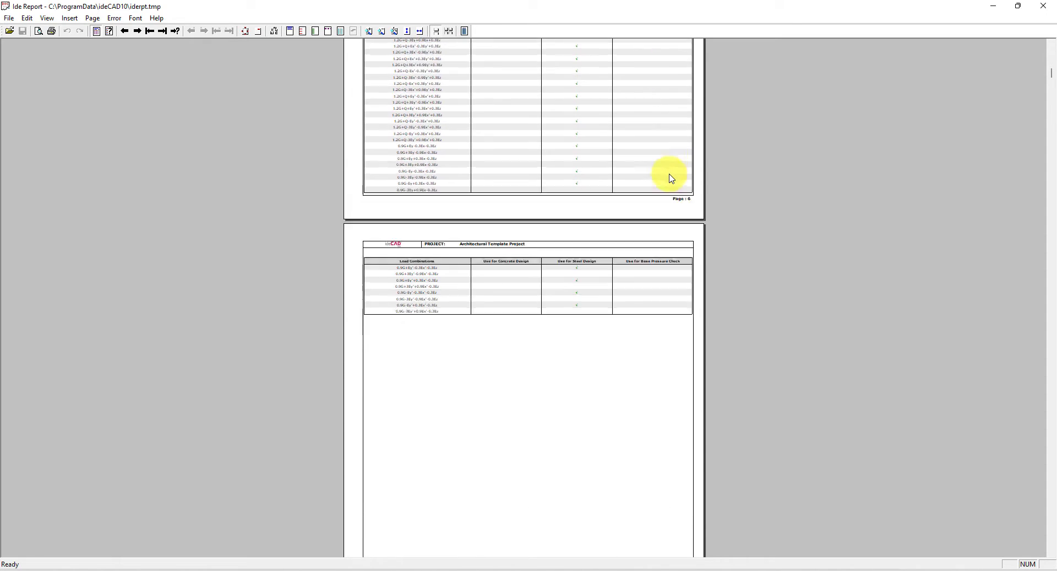
scroll(671, 178, down, 6)
scroll(671, 178, down, 1)
scroll(670, 178, down, 5)
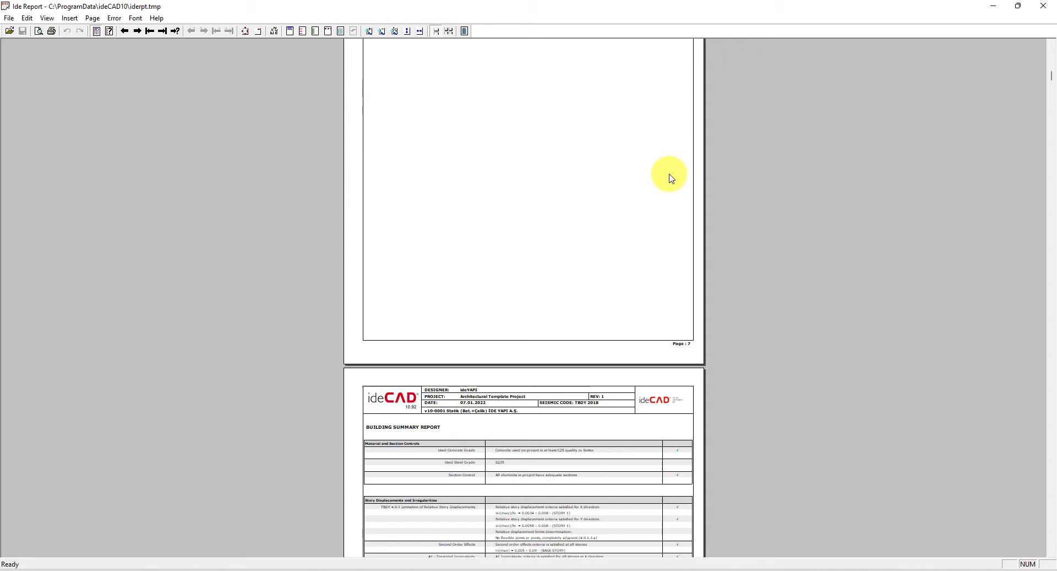
scroll(671, 177, down, 3)
scroll(671, 178, down, 3)
scroll(670, 178, down, 2)
scroll(671, 177, down, 1)
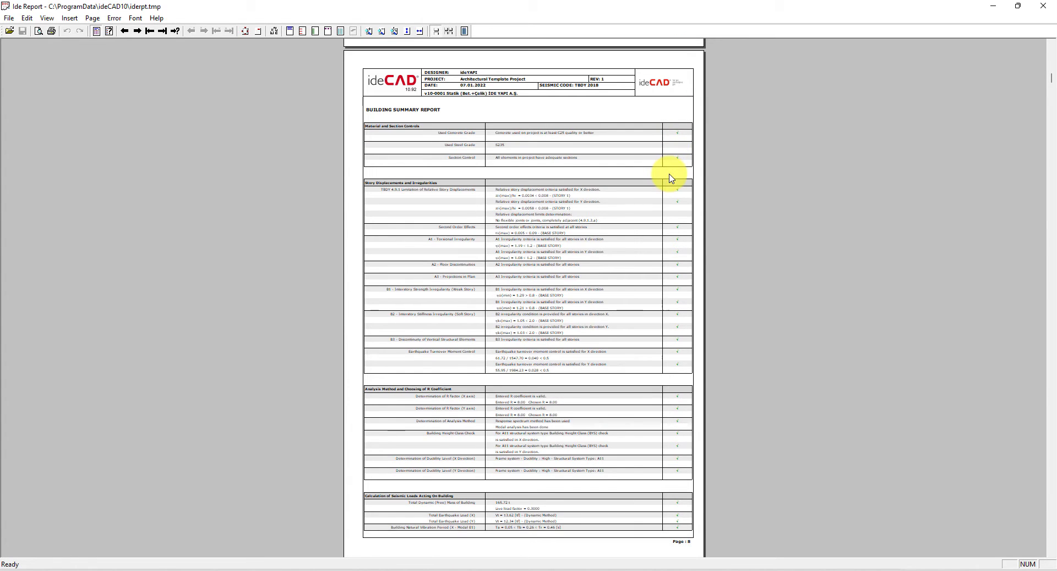
scroll(671, 177, down, 1)
scroll(671, 178, down, 4)
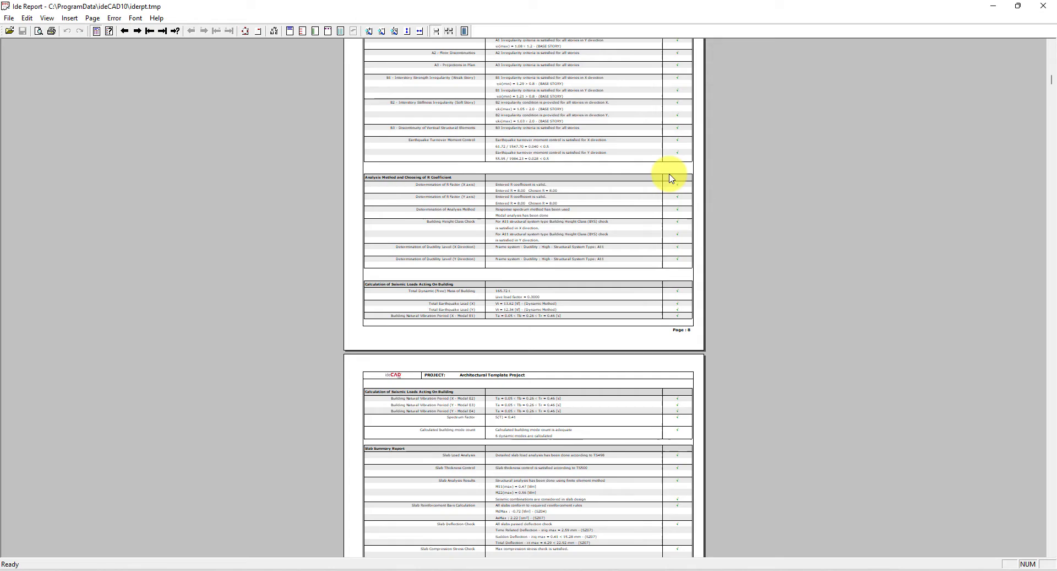
scroll(671, 177, down, 3)
scroll(671, 177, down, 5)
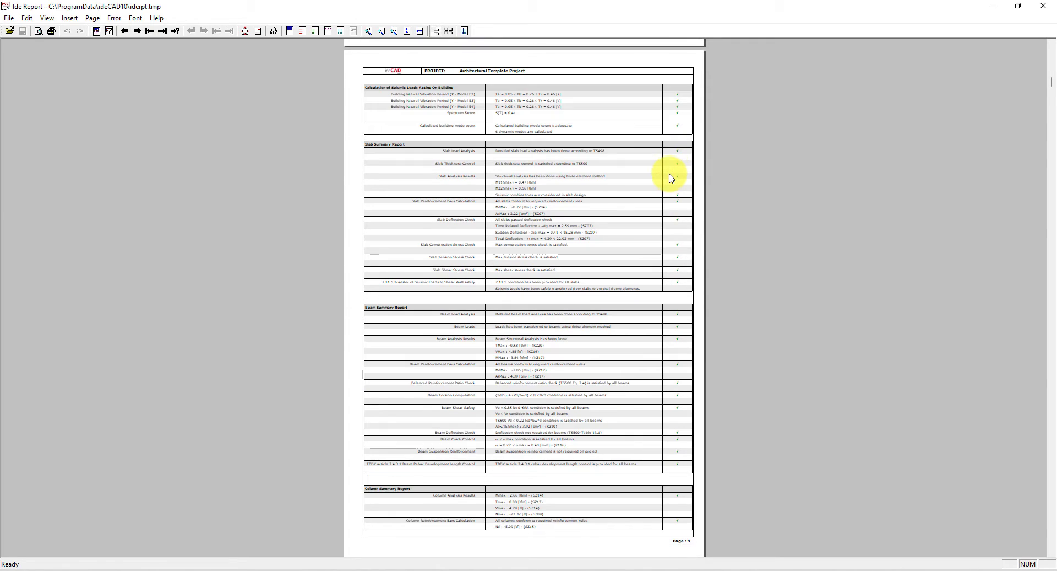
scroll(671, 177, down, 5)
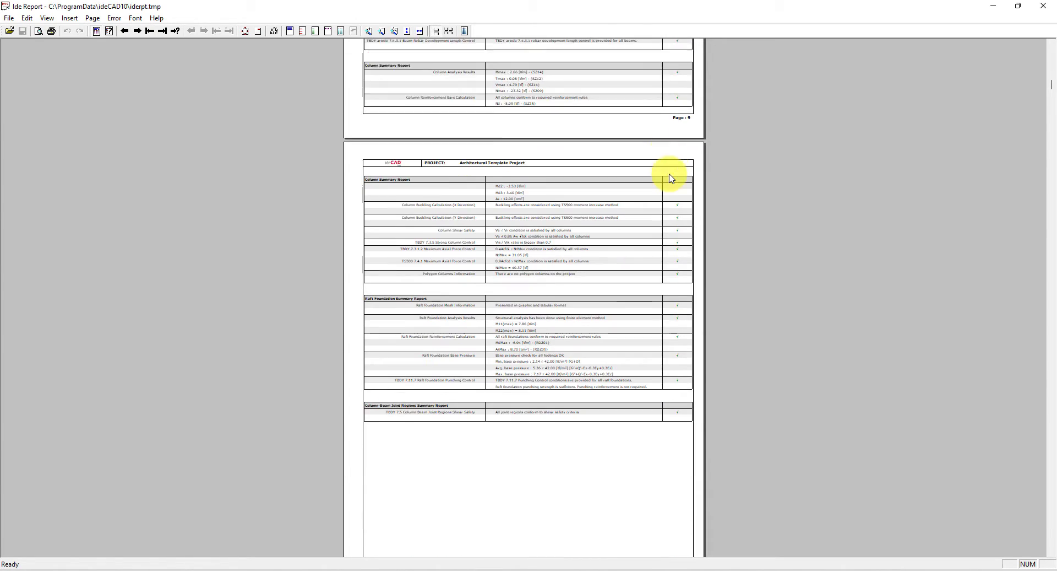
scroll(671, 177, down, 5)
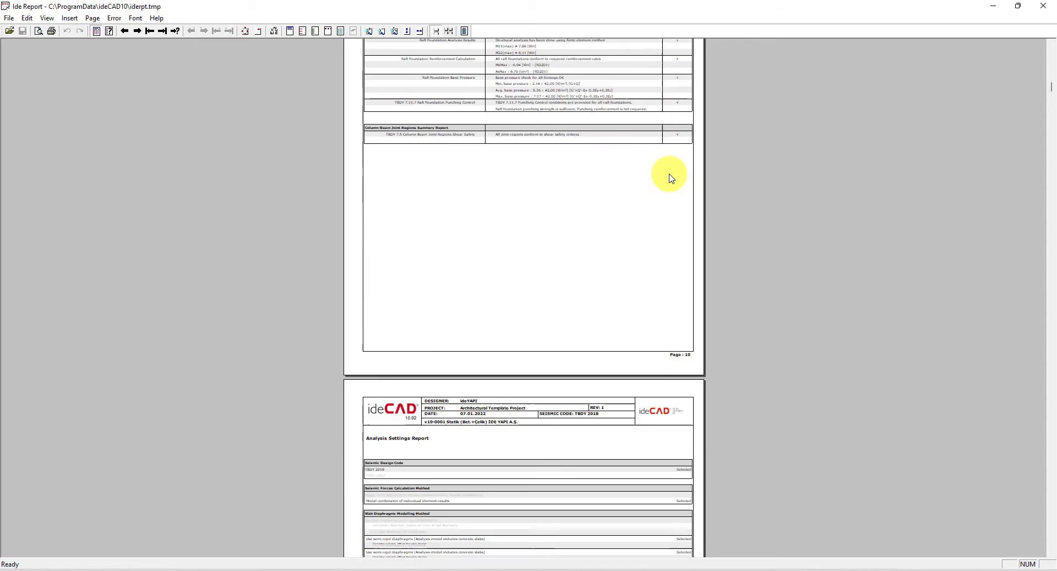
scroll(670, 177, down, 4)
scroll(670, 177, down, 3)
scroll(671, 177, down, 2)
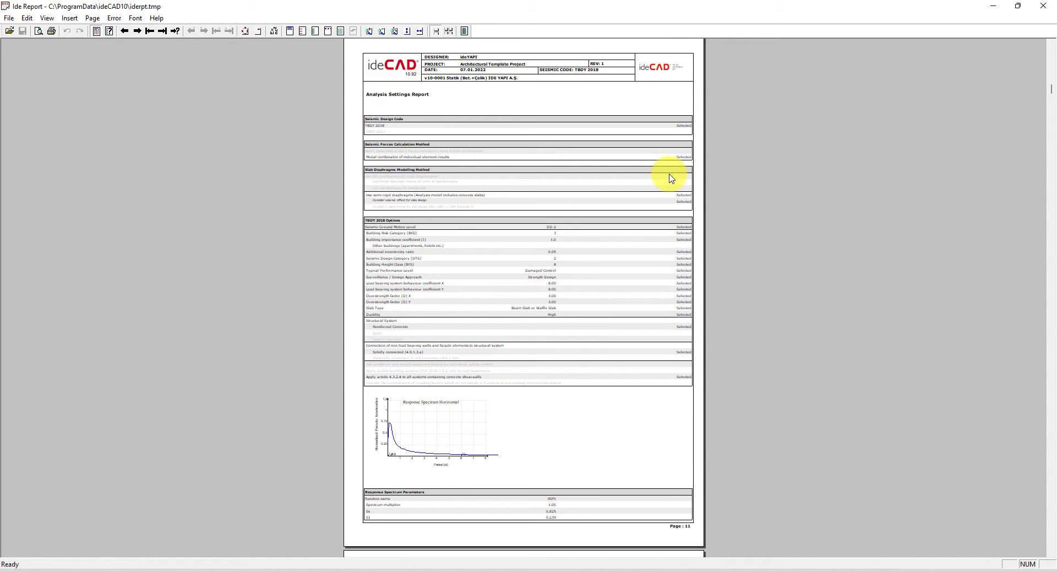
scroll(671, 177, down, 4)
scroll(671, 178, down, 1)
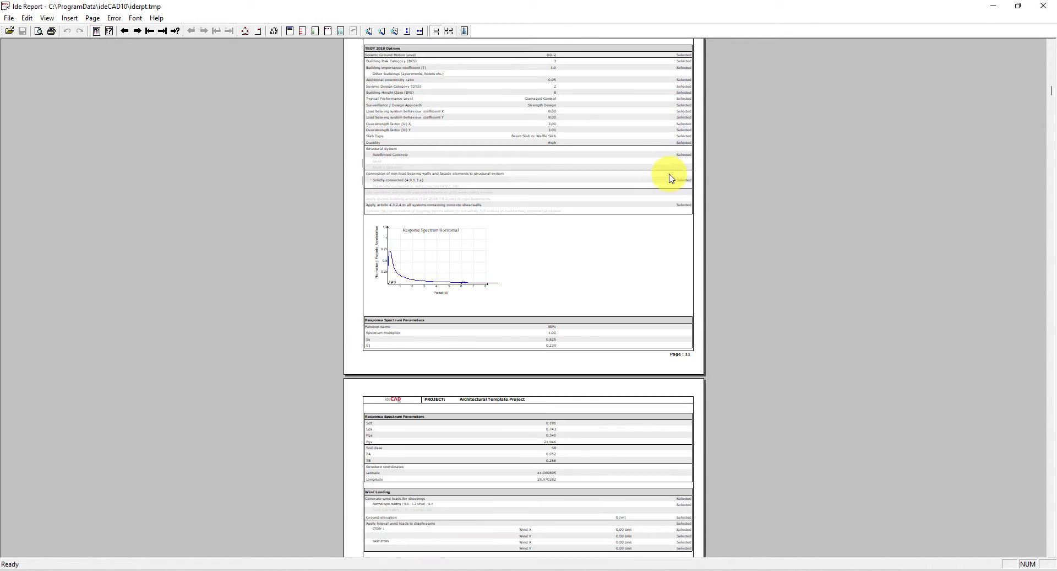
scroll(670, 177, down, 5)
scroll(670, 177, down, 2)
scroll(671, 177, down, 2)
scroll(671, 177, down, 1)
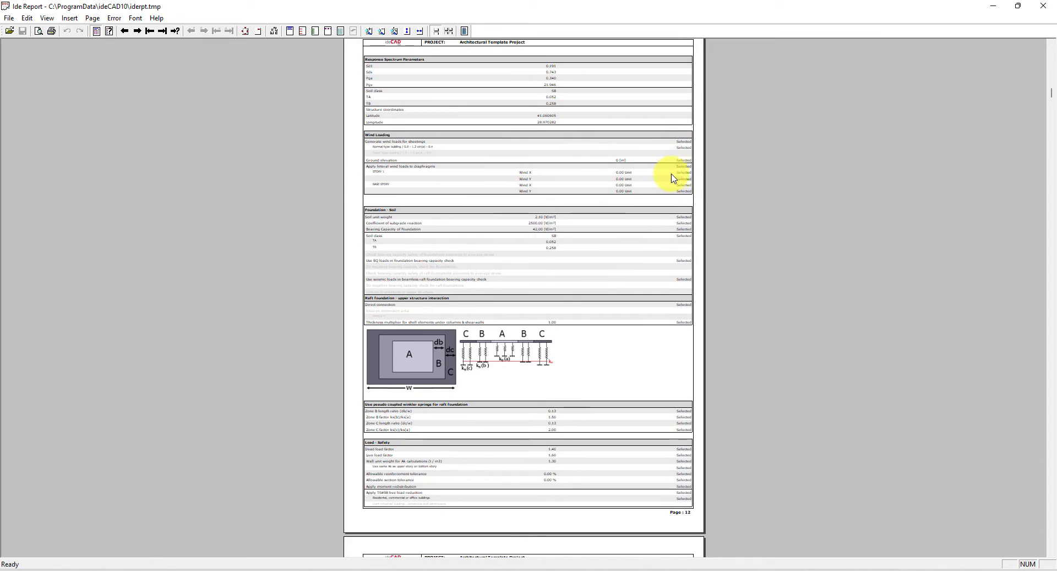
scroll(743, 214, down, 1)
scroll(744, 214, down, 3)
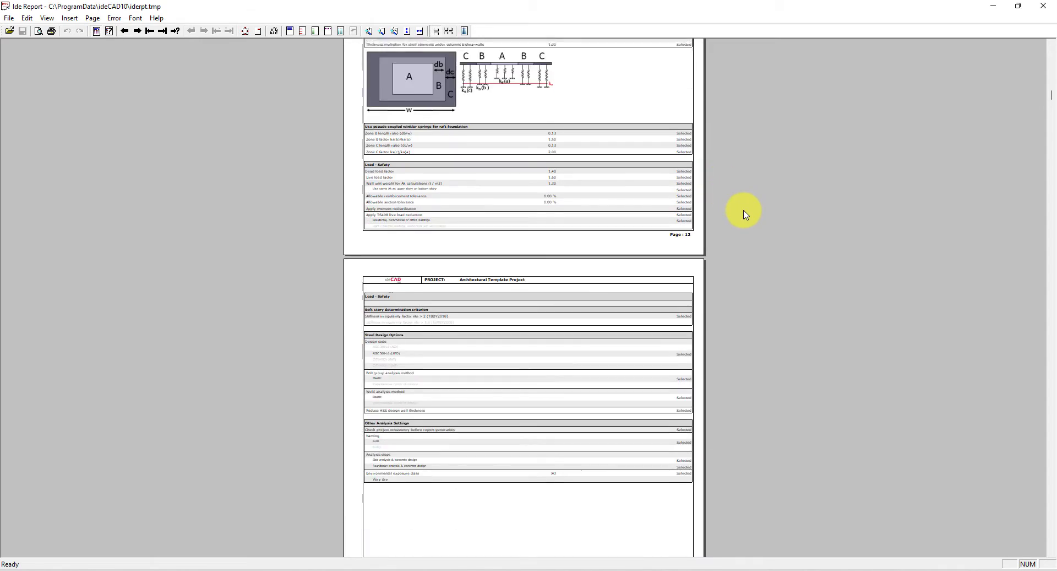
scroll(744, 213, down, 2)
scroll(744, 213, down, 2)
scroll(744, 214, down, 1)
scroll(743, 214, up, 2)
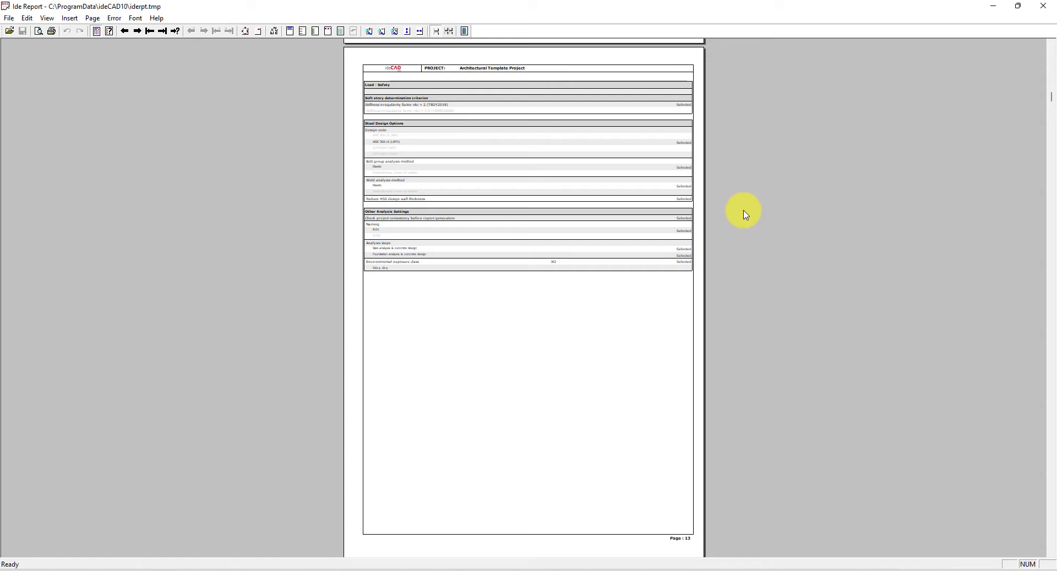
scroll(743, 214, down, 3)
scroll(743, 213, down, 1)
scroll(743, 214, down, 1)
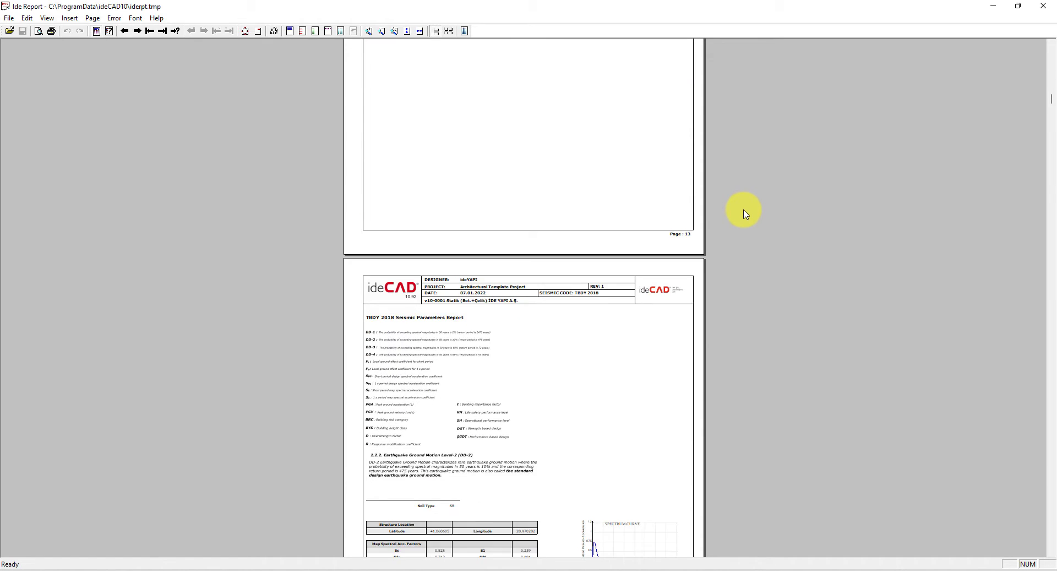
scroll(744, 214, down, 1)
scroll(744, 214, down, 2)
scroll(744, 213, down, 1)
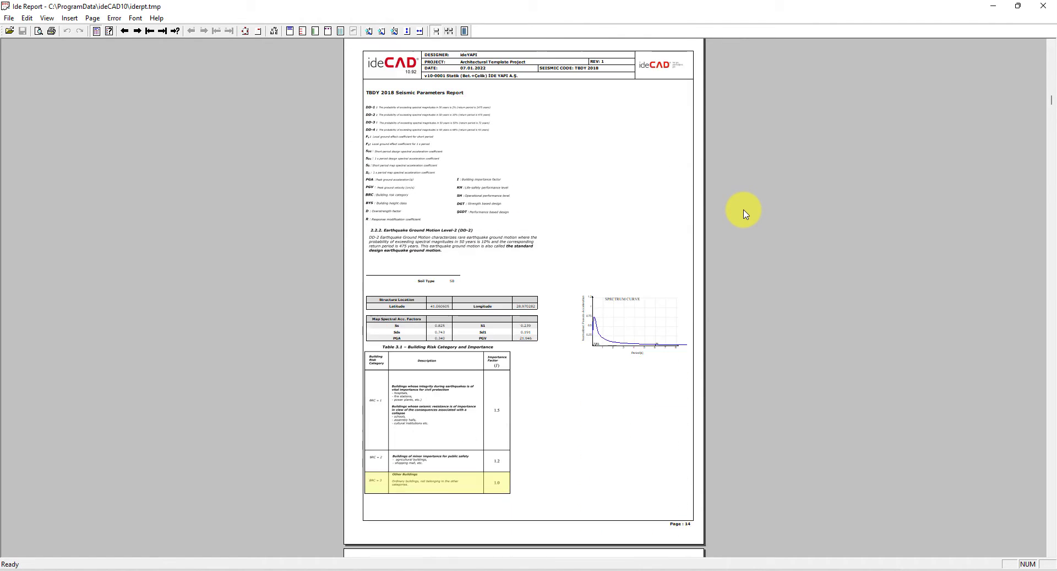
scroll(744, 213, down, 1)
scroll(743, 214, down, 2)
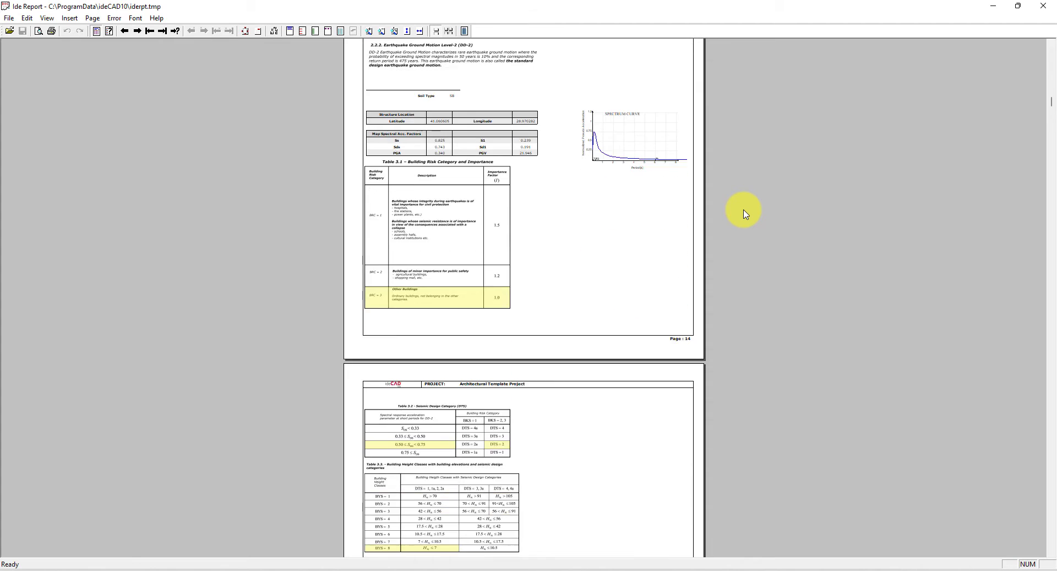
scroll(744, 213, down, 3)
scroll(743, 213, down, 1)
scroll(743, 214, down, 1)
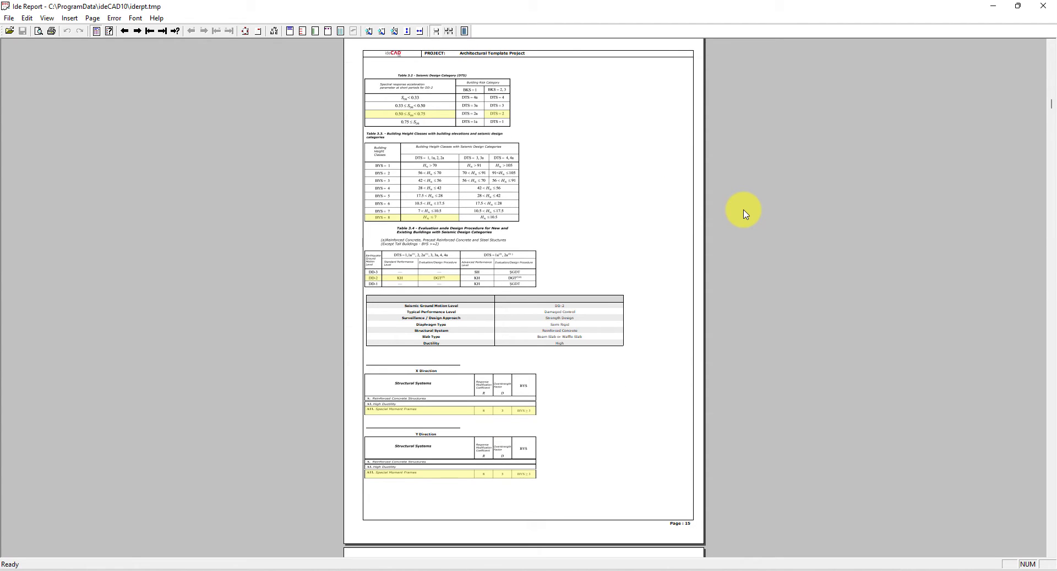
scroll(743, 214, down, 2)
scroll(744, 214, down, 2)
scroll(743, 214, down, 2)
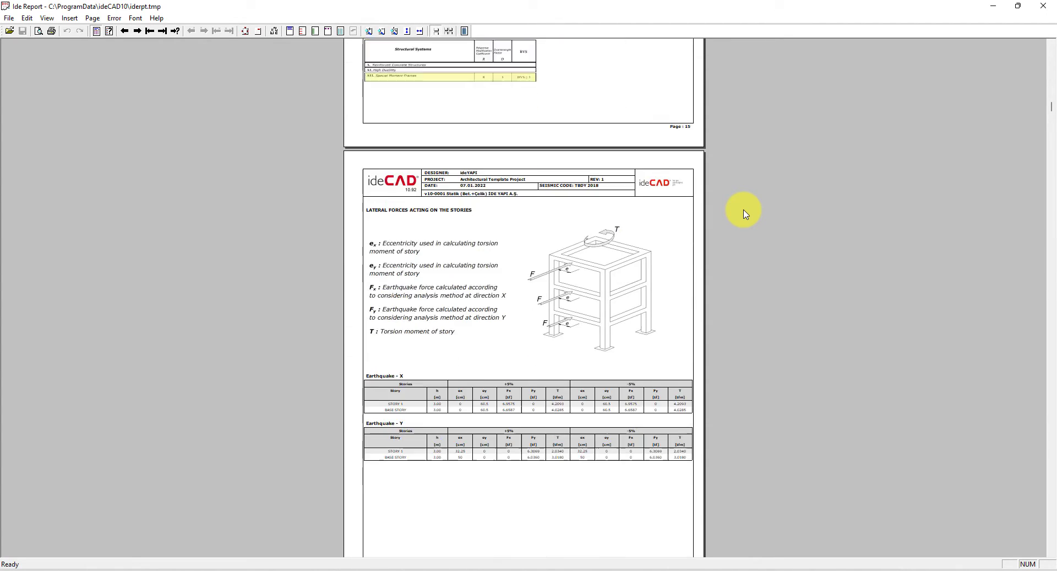
scroll(743, 214, down, 1)
scroll(744, 212, down, 1)
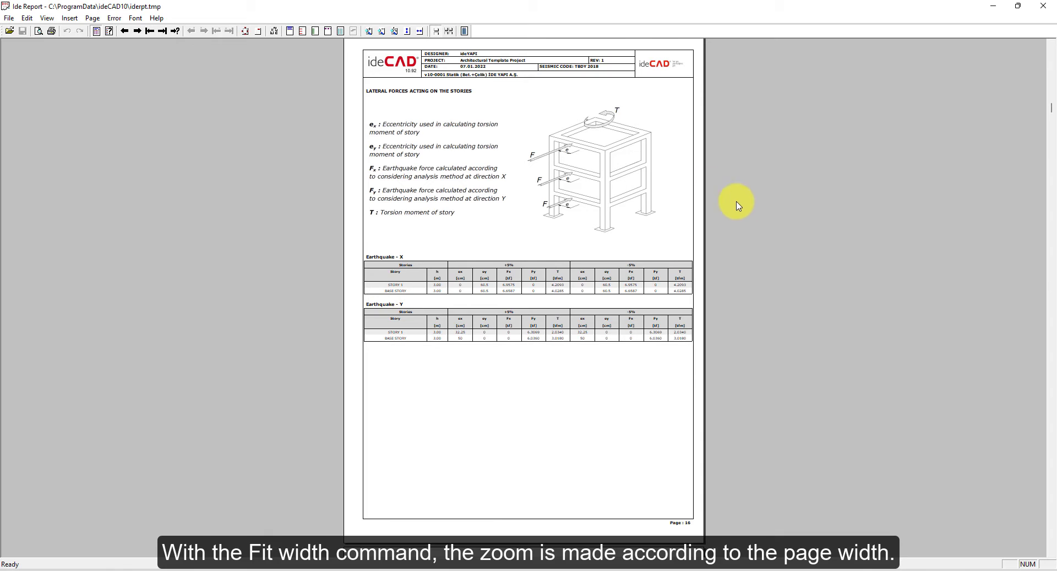
click(420, 31)
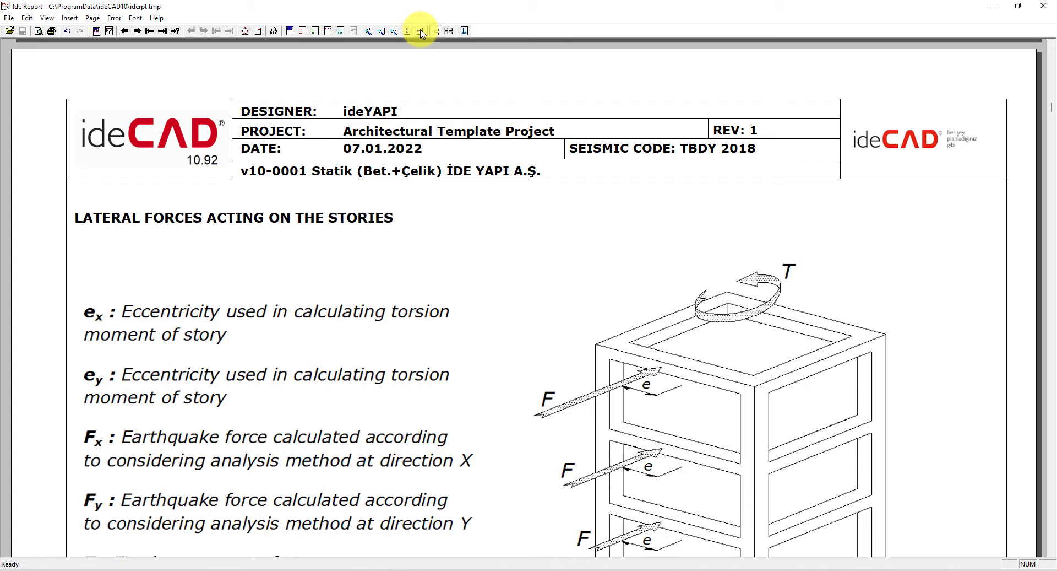
scroll(550, 198, down, 1)
scroll(606, 218, down, 3)
scroll(607, 219, down, 8)
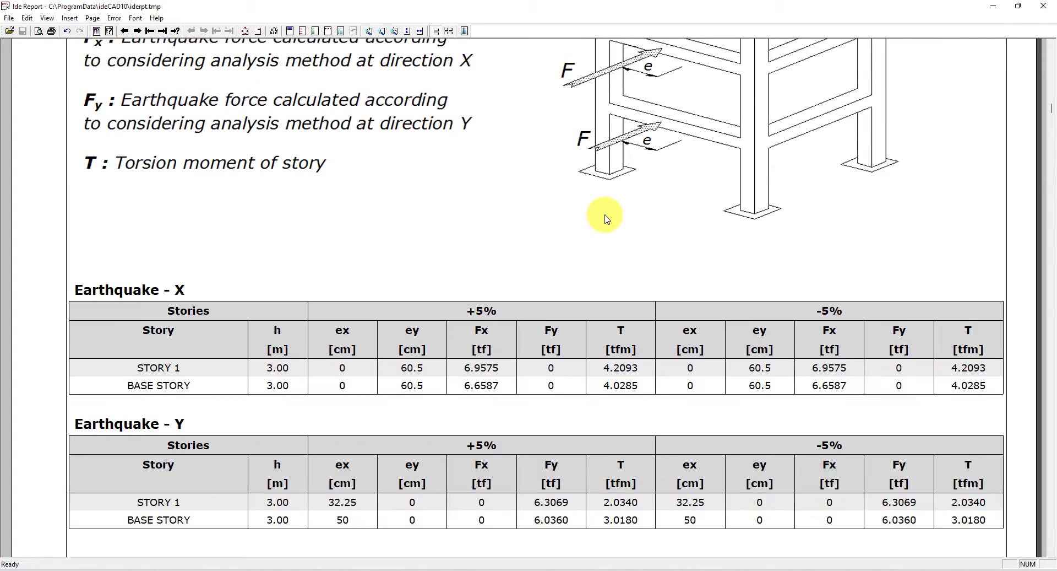
scroll(607, 219, down, 2)
scroll(607, 218, down, 8)
scroll(607, 219, down, 10)
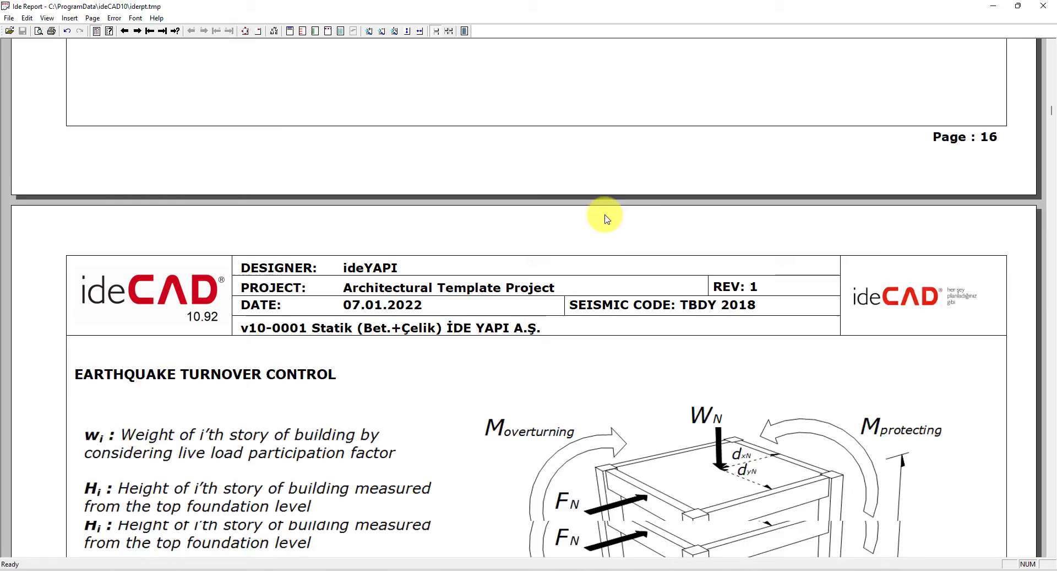
scroll(606, 219, down, 5)
scroll(607, 218, up, 2)
scroll(606, 218, down, 2)
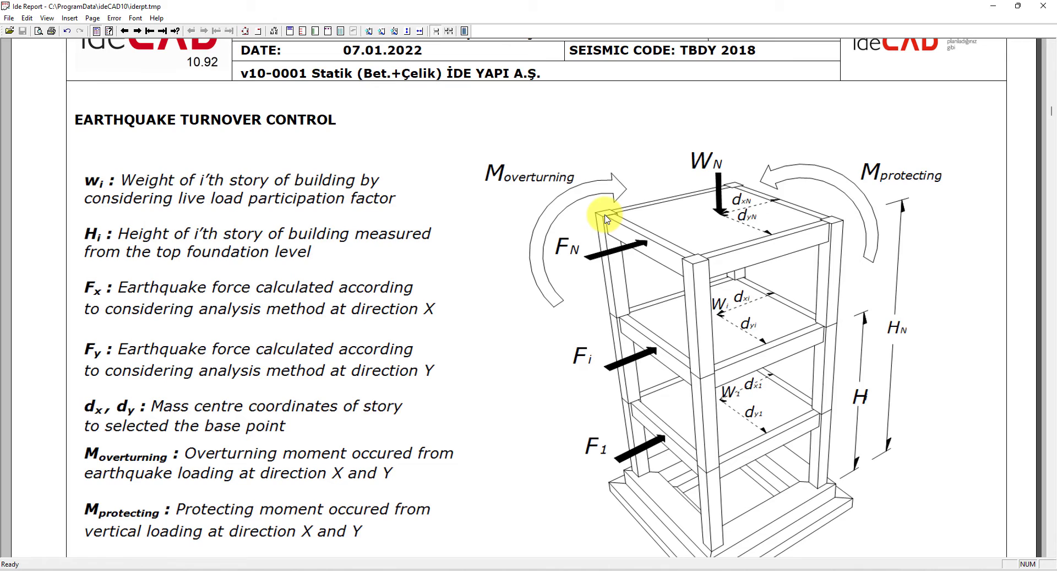
scroll(607, 219, down, 8)
scroll(606, 219, down, 6)
scroll(606, 218, down, 4)
scroll(606, 218, down, 6)
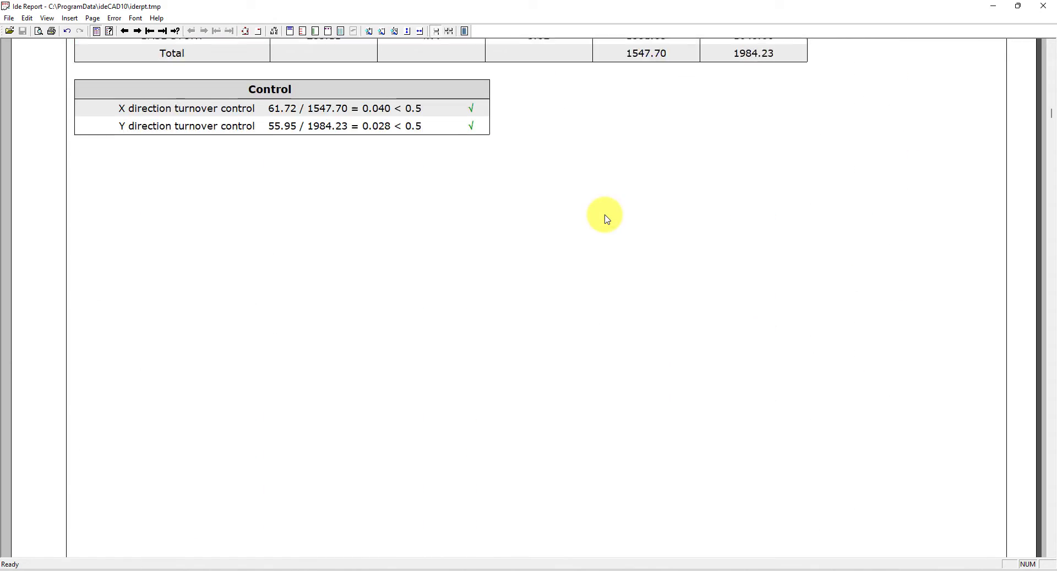
scroll(606, 218, down, 8)
scroll(607, 219, down, 6)
scroll(606, 218, down, 2)
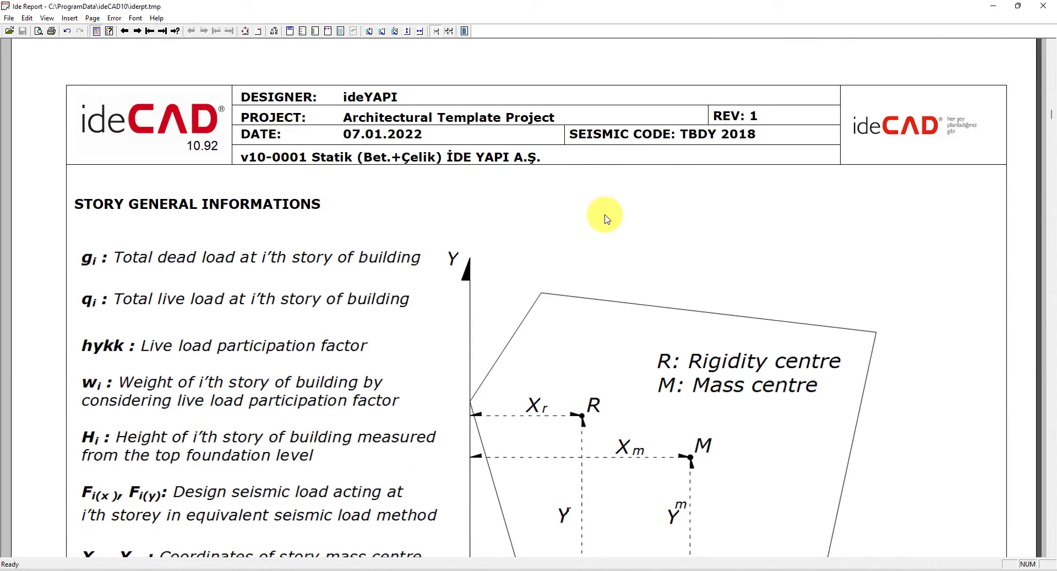
scroll(606, 218, down, 7)
scroll(607, 218, down, 6)
scroll(607, 218, down, 10)
scroll(606, 219, down, 8)
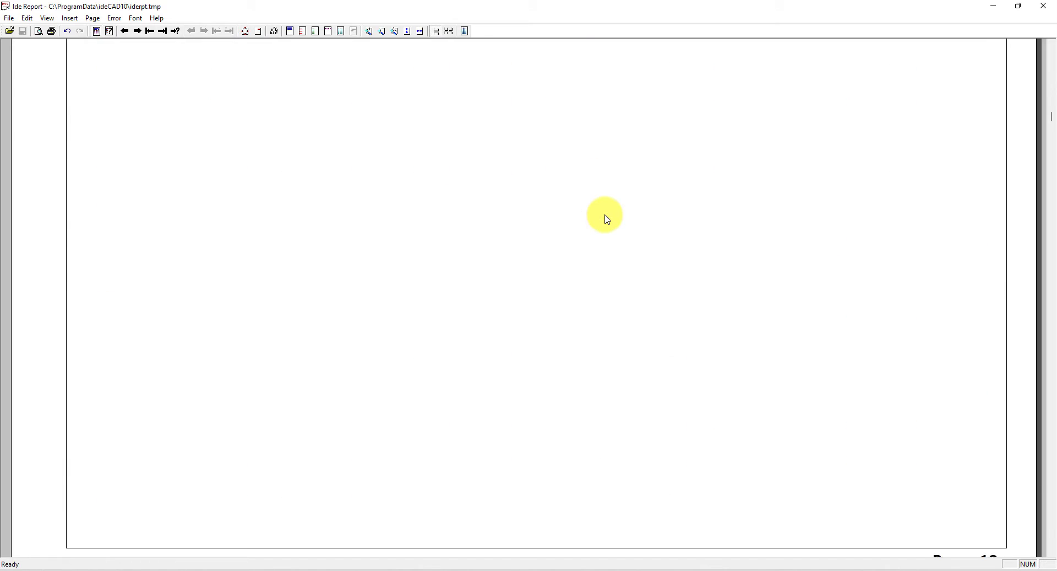
scroll(608, 219, down, 10)
scroll(608, 219, down, 7)
scroll(607, 219, down, 2)
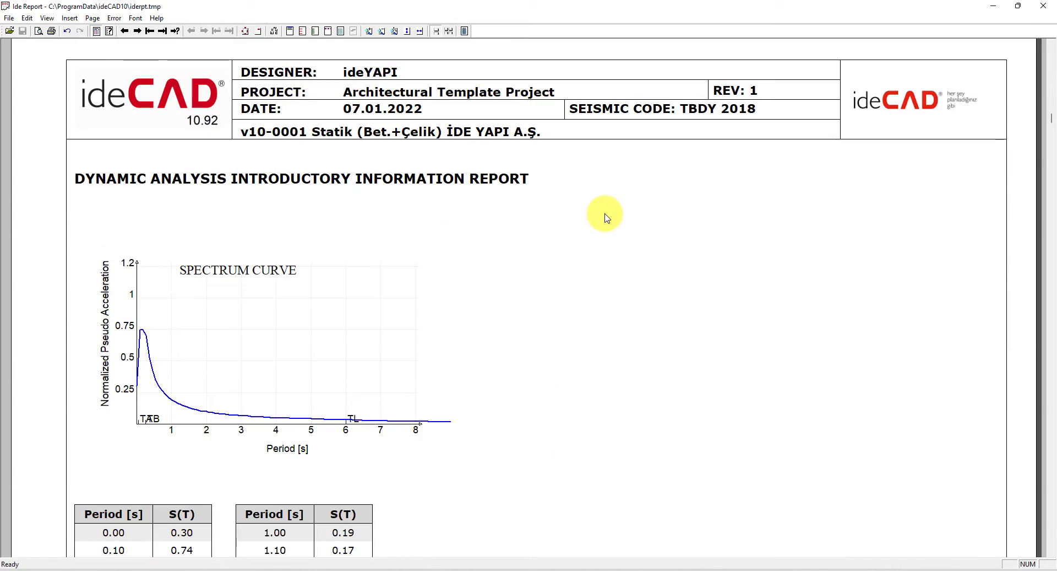
scroll(607, 218, down, 5)
scroll(606, 219, down, 6)
scroll(606, 219, down, 7)
scroll(606, 218, down, 6)
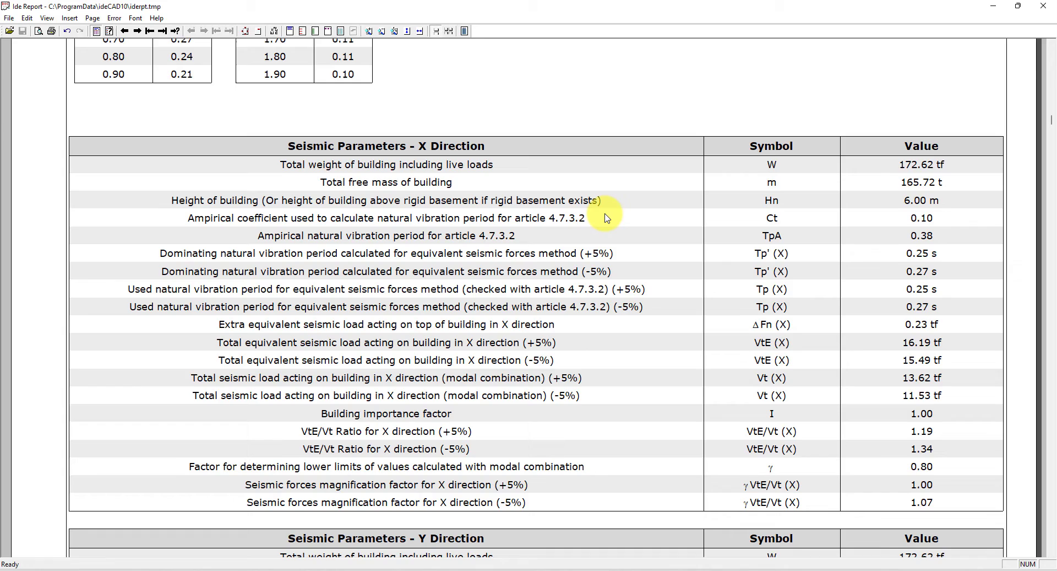
scroll(606, 218, down, 7)
scroll(606, 219, down, 5)
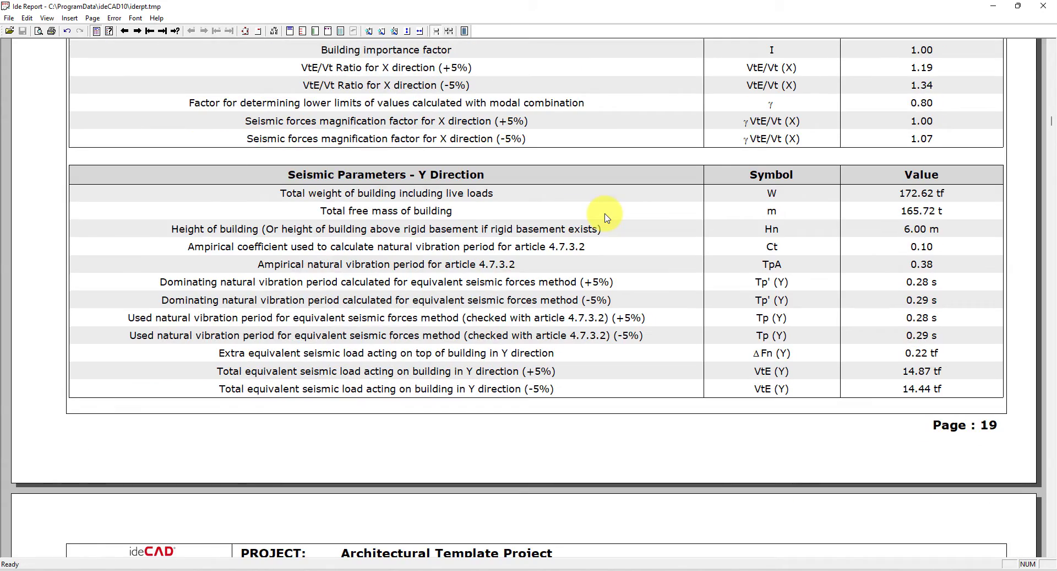
scroll(608, 219, down, 5)
scroll(607, 219, down, 5)
scroll(608, 218, down, 8)
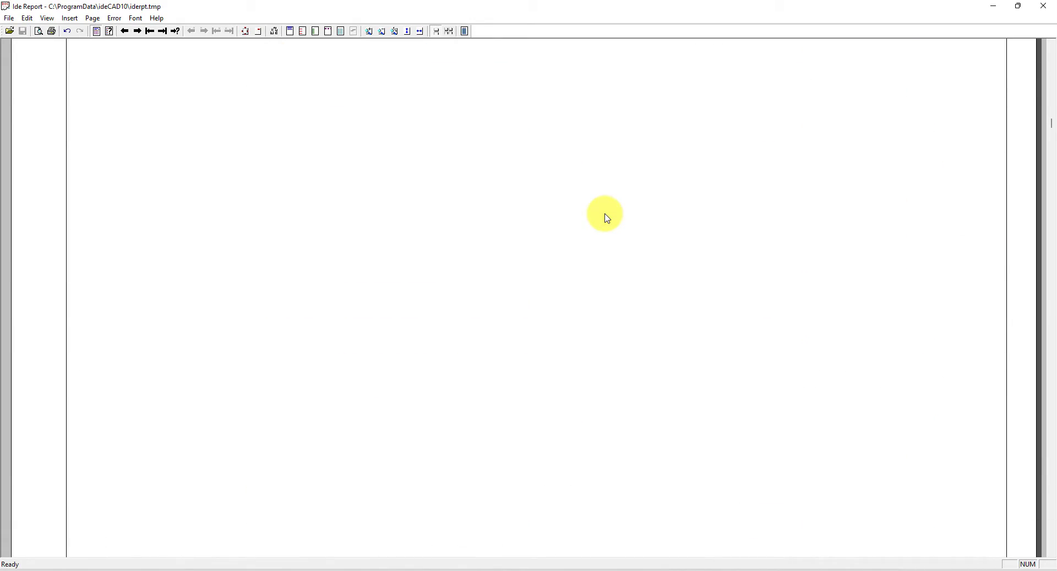
scroll(607, 219, down, 5)
scroll(607, 218, down, 5)
scroll(607, 218, down, 4)
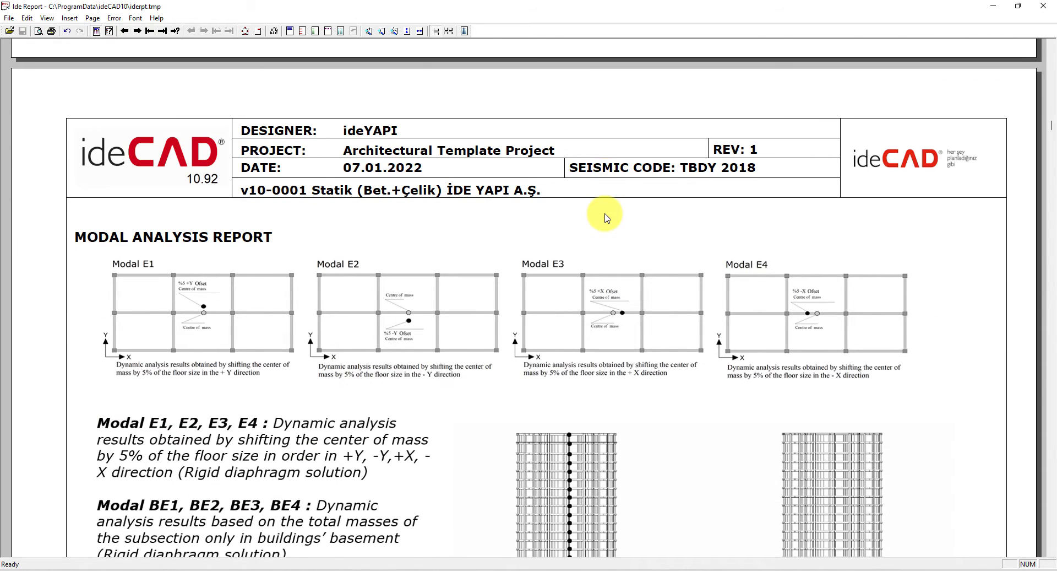
scroll(606, 217, down, 5)
scroll(606, 217, down, 6)
scroll(606, 218, down, 5)
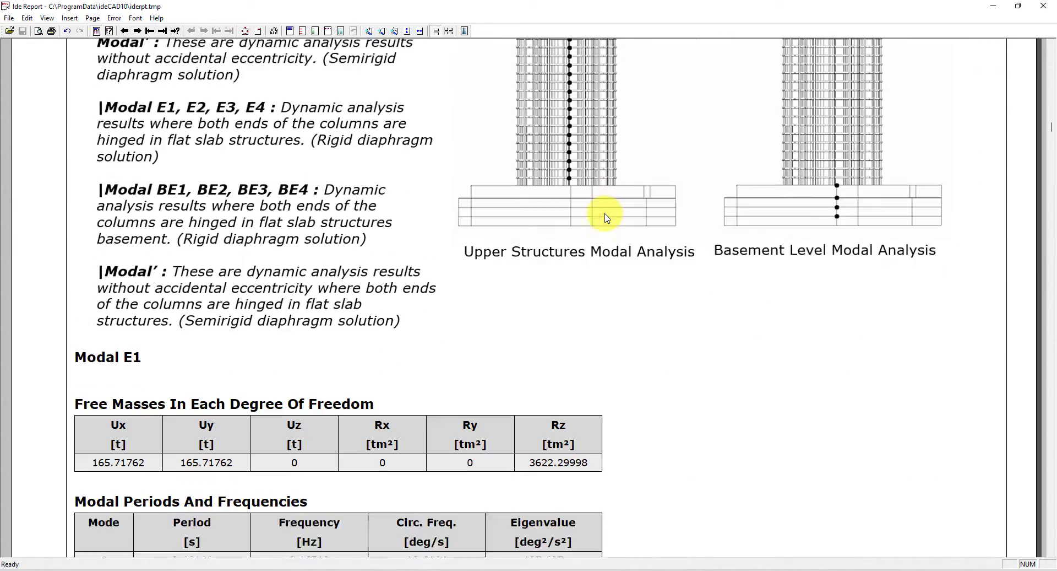
scroll(607, 217, down, 5)
scroll(607, 217, down, 2)
scroll(606, 218, down, 9)
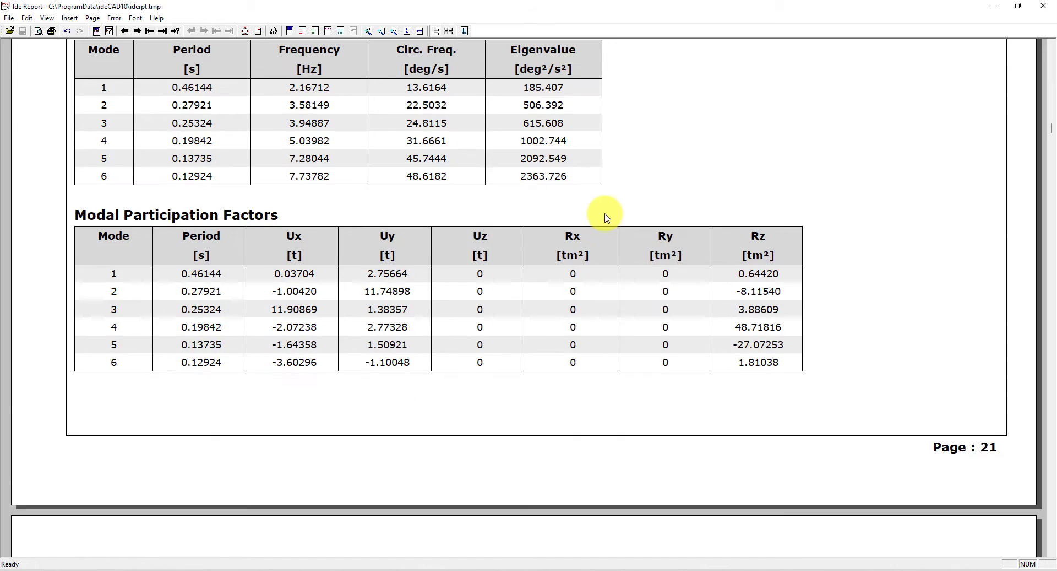
scroll(606, 218, down, 6)
scroll(606, 217, down, 6)
scroll(606, 218, down, 3)
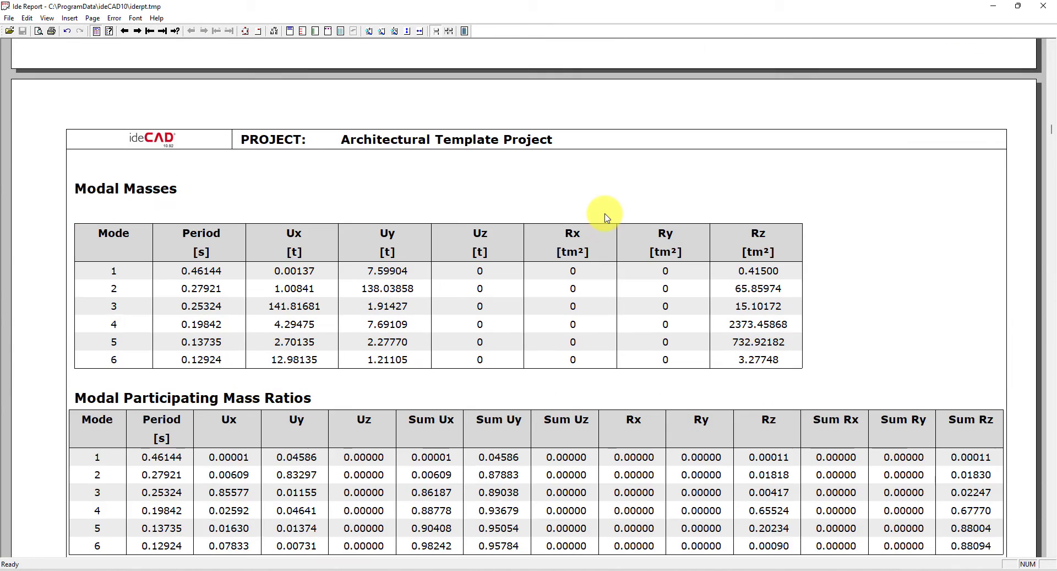
scroll(606, 218, down, 2)
scroll(606, 217, down, 11)
scroll(607, 217, down, 2)
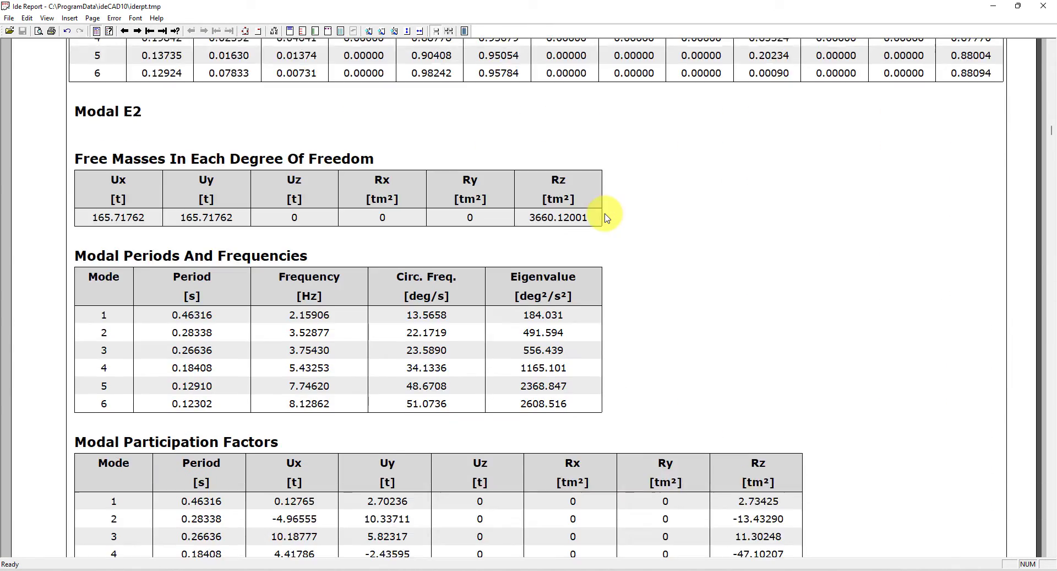
scroll(606, 217, down, 8)
scroll(606, 217, down, 10)
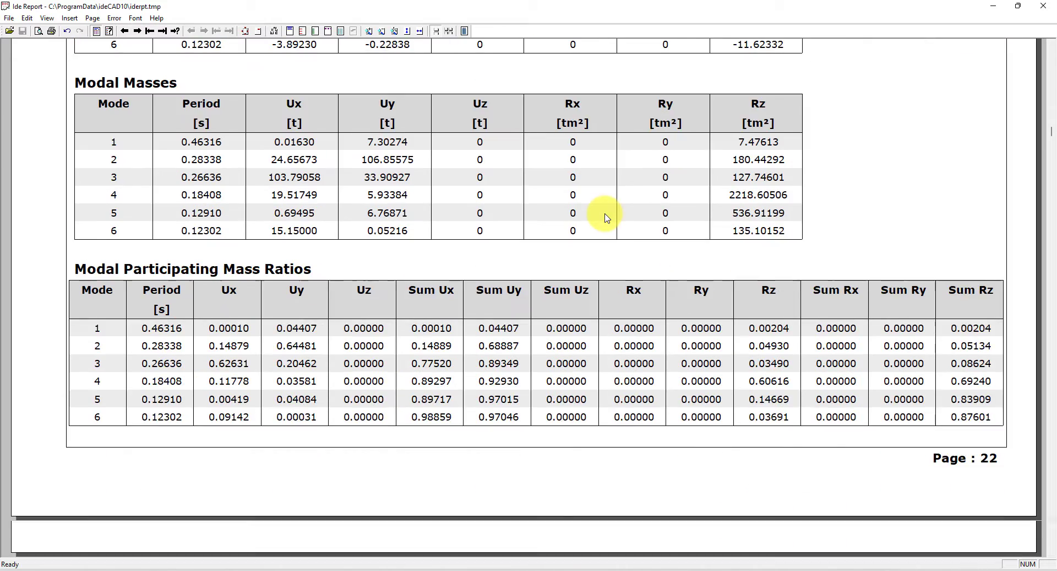
scroll(606, 217, down, 8)
scroll(607, 218, down, 9)
scroll(607, 218, down, 5)
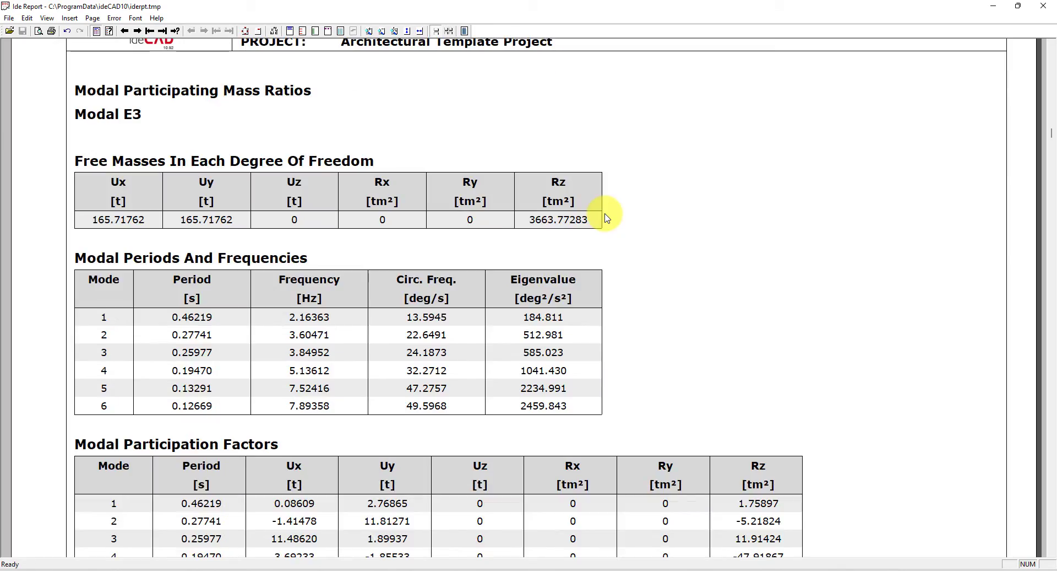
scroll(606, 218, down, 8)
scroll(607, 217, down, 6)
scroll(606, 218, down, 6)
scroll(607, 218, down, 8)
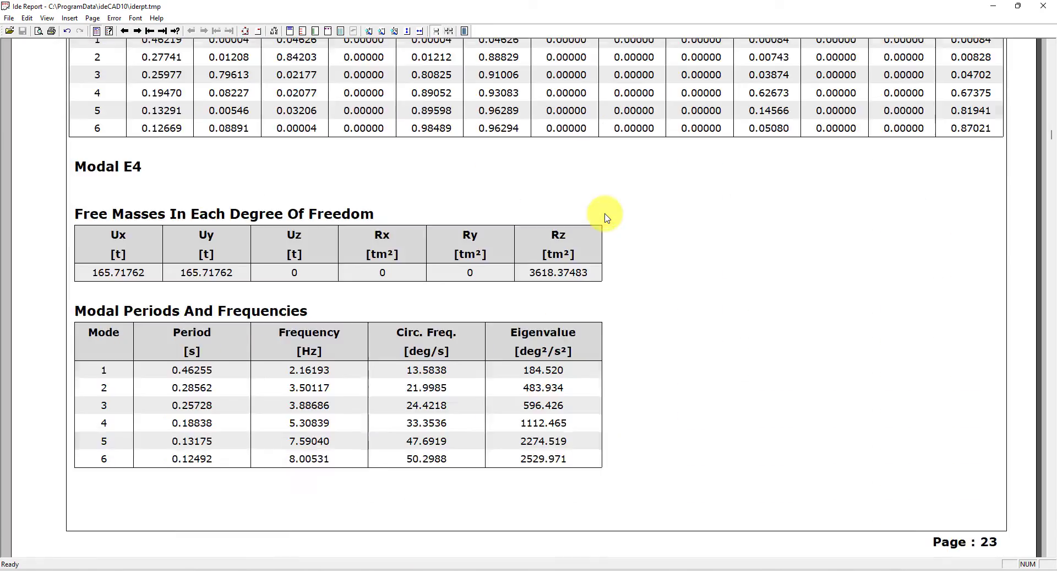
scroll(606, 218, down, 4)
scroll(606, 218, down, 8)
scroll(607, 218, down, 6)
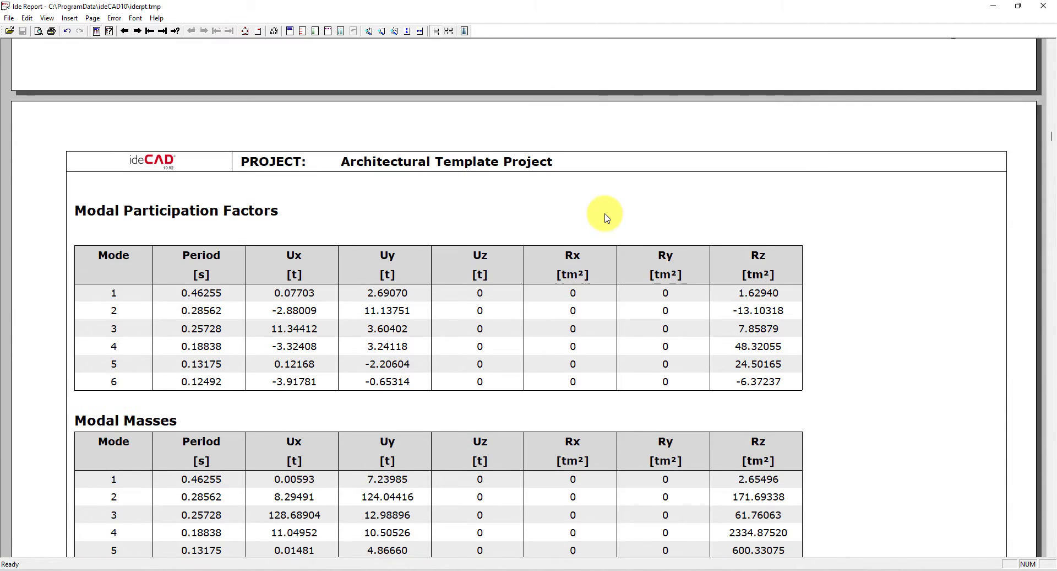
scroll(607, 218, down, 7)
scroll(606, 218, down, 8)
scroll(606, 218, down, 4)
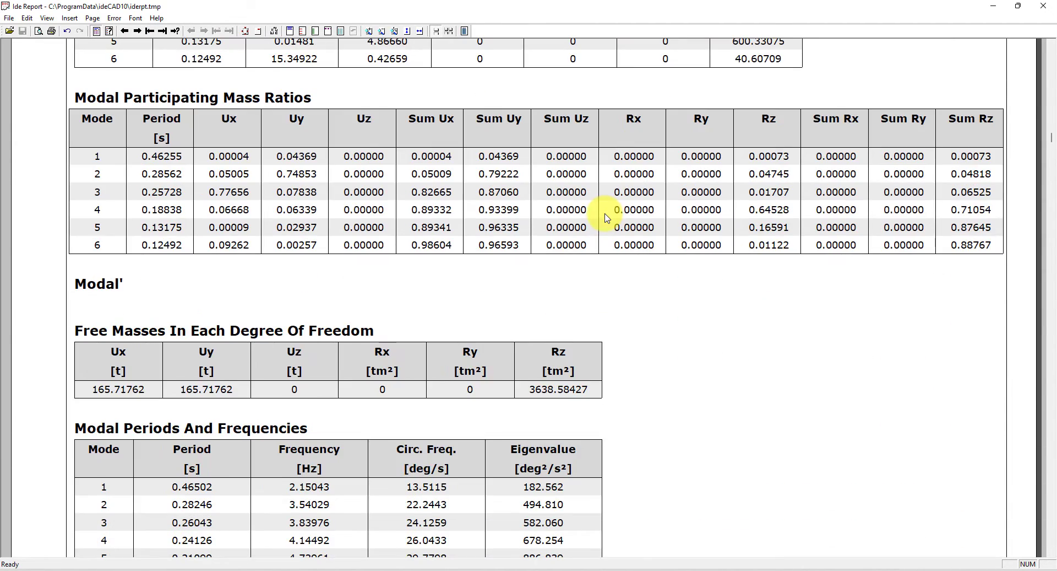
scroll(607, 217, down, 5)
scroll(607, 217, down, 8)
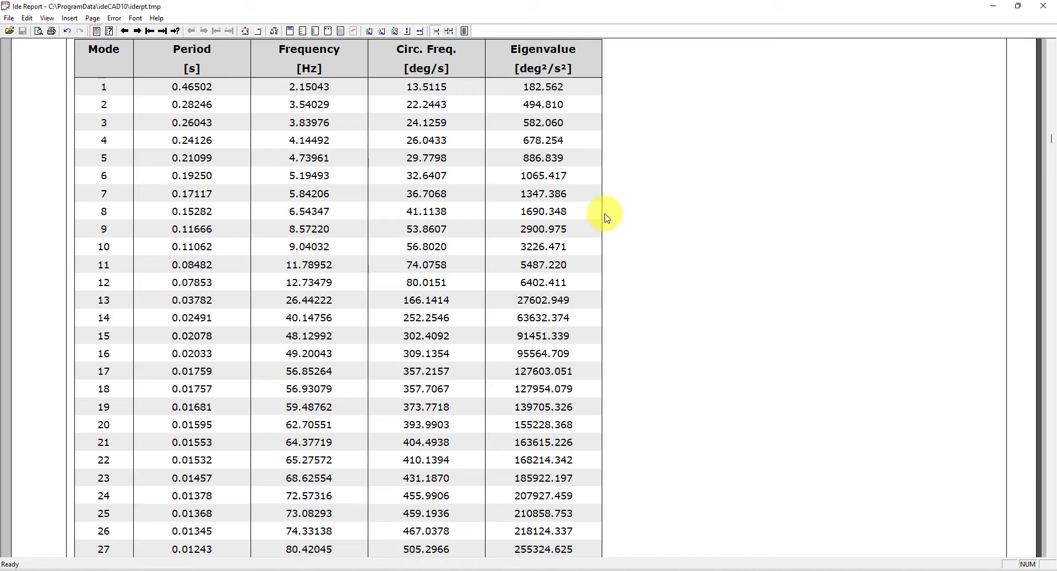
scroll(607, 218, down, 6)
scroll(606, 217, down, 6)
scroll(607, 218, down, 4)
scroll(606, 218, down, 4)
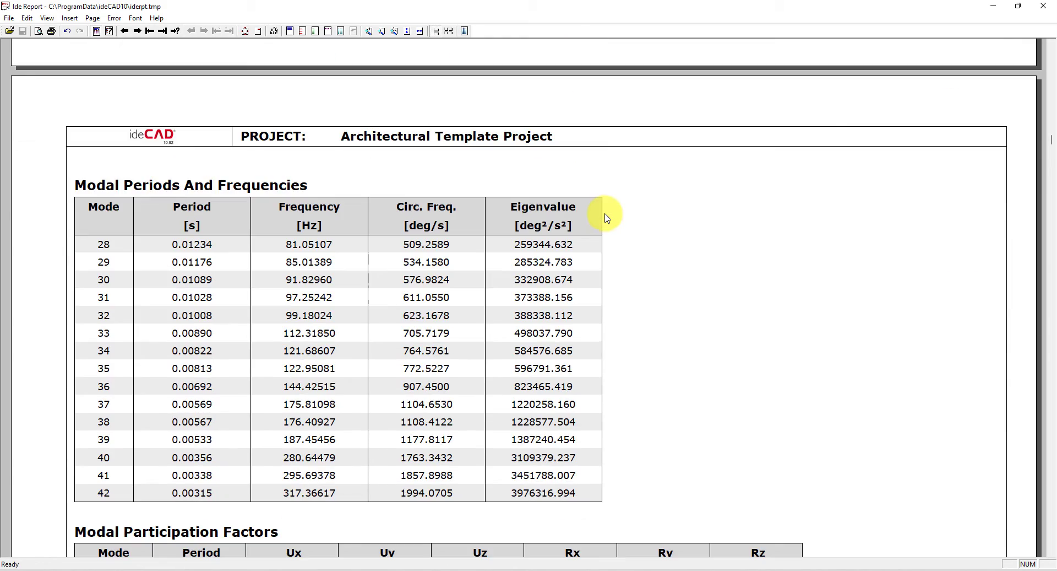
scroll(607, 218, down, 7)
scroll(606, 218, down, 9)
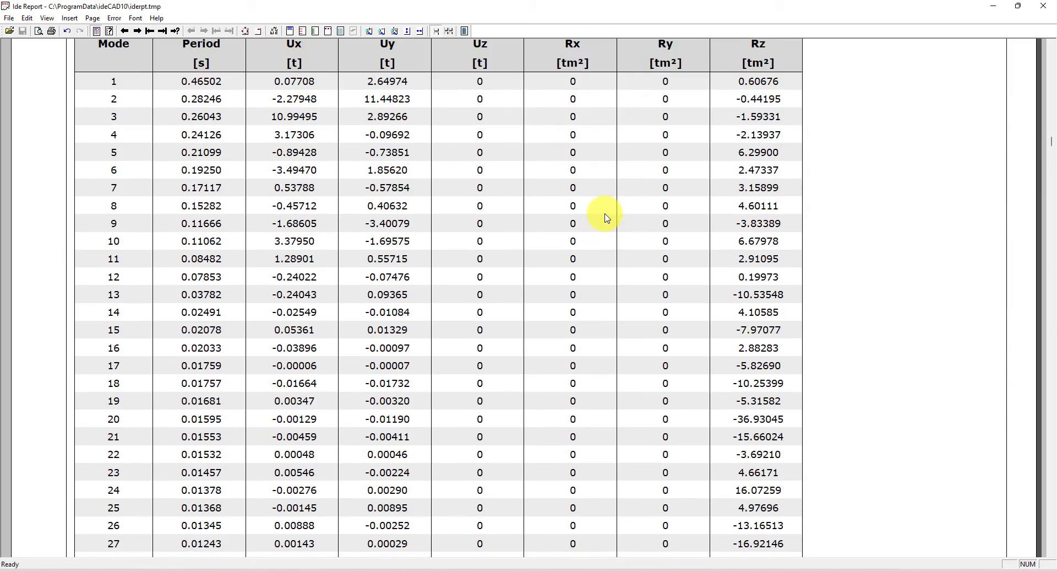
scroll(606, 218, down, 7)
scroll(606, 218, down, 10)
scroll(606, 217, down, 4)
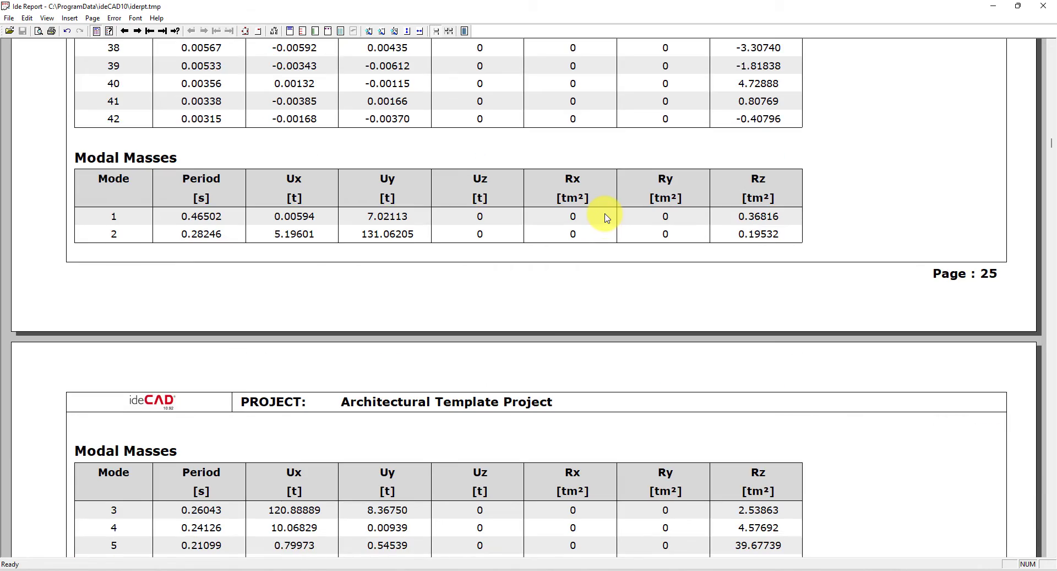
scroll(606, 218, down, 9)
scroll(606, 217, down, 6)
scroll(606, 218, down, 6)
scroll(606, 217, down, 8)
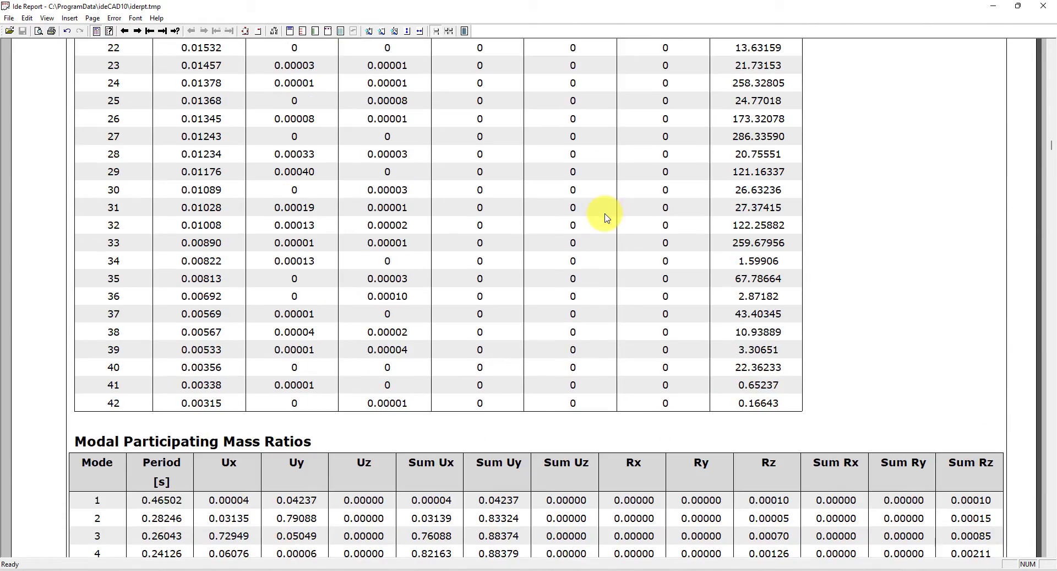
scroll(606, 217, down, 9)
scroll(607, 217, down, 11)
scroll(607, 217, down, 7)
scroll(606, 217, down, 2)
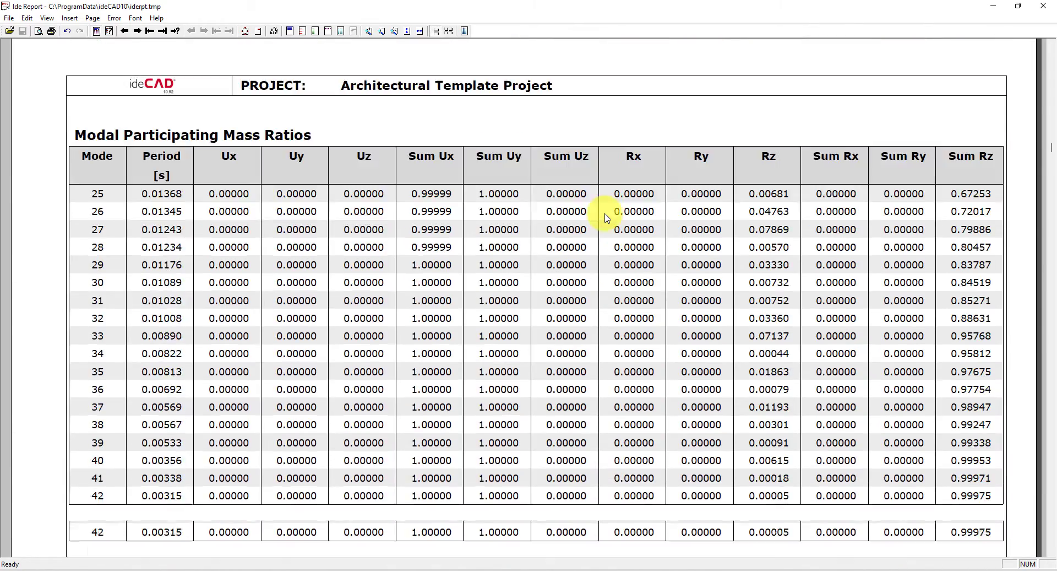
scroll(606, 218, down, 5)
scroll(607, 218, down, 15)
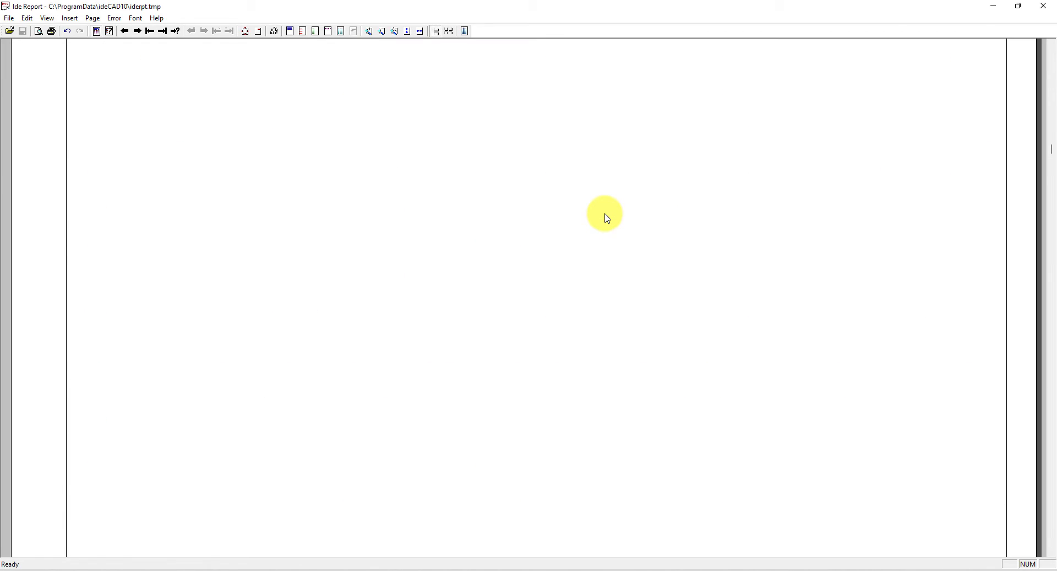
scroll(606, 218, down, 6)
scroll(606, 217, down, 5)
scroll(606, 217, down, 1)
scroll(606, 218, down, 8)
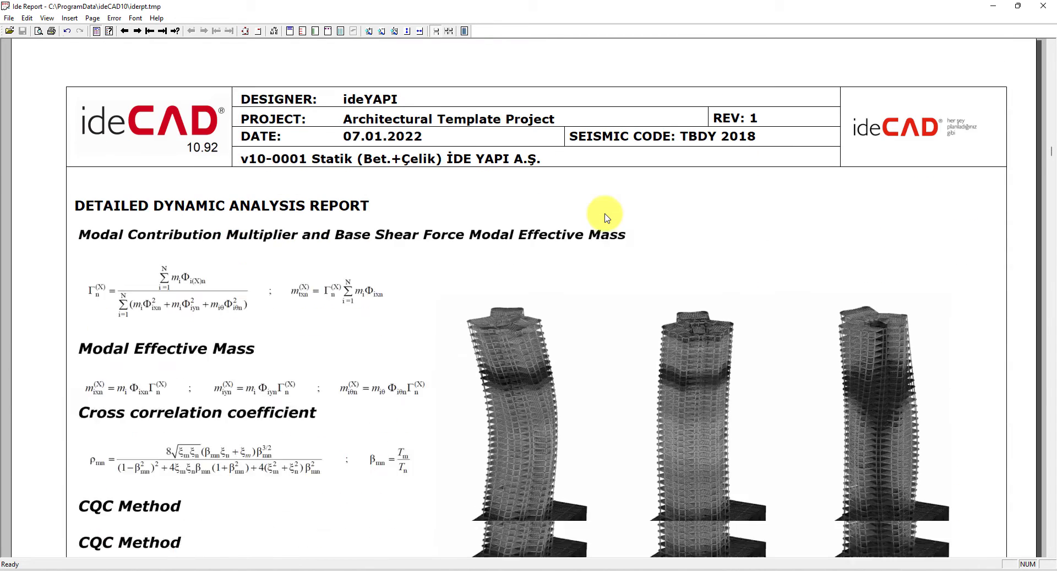
scroll(607, 218, down, 1)
scroll(606, 218, down, 2)
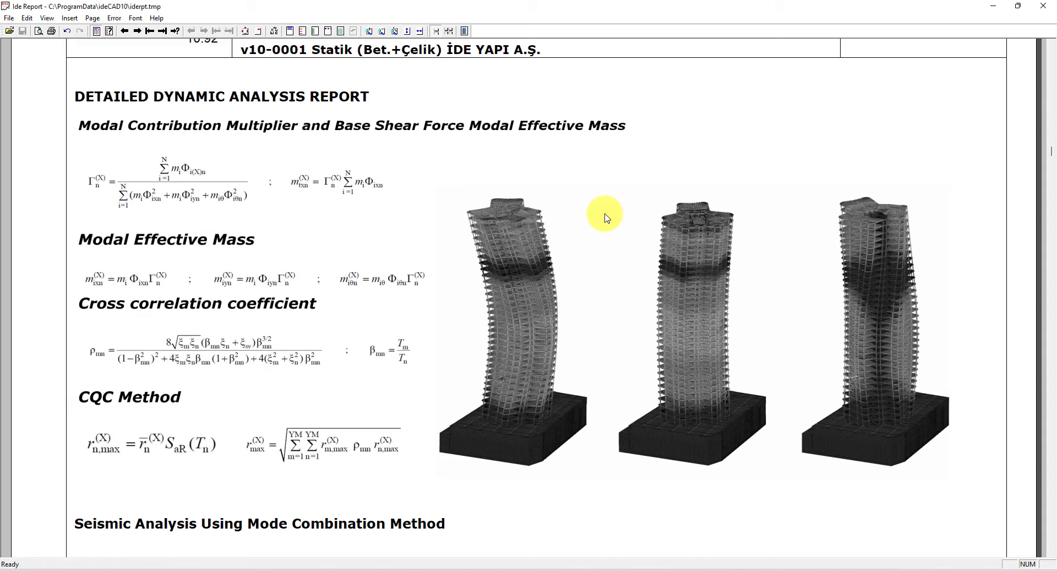
scroll(606, 217, down, 1)
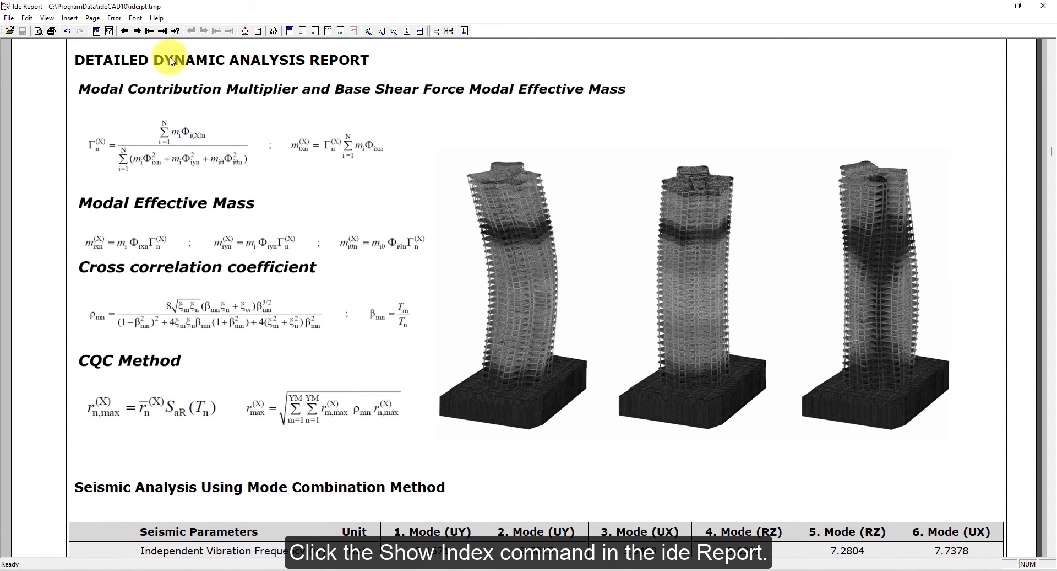
- Show the report index and scroll down to the beam and column section titles
click(110, 33)
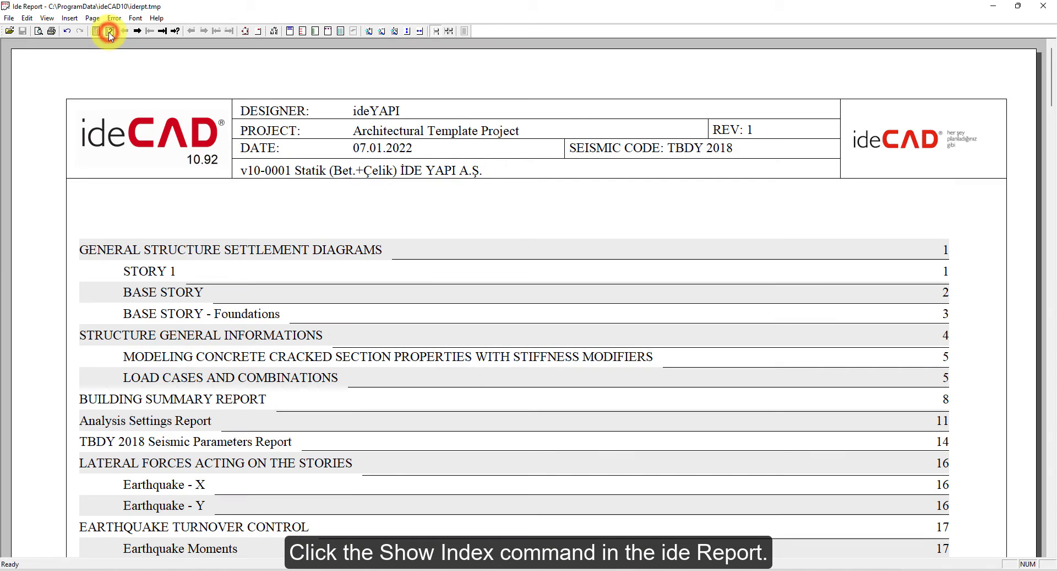
scroll(372, 254, down, 3)
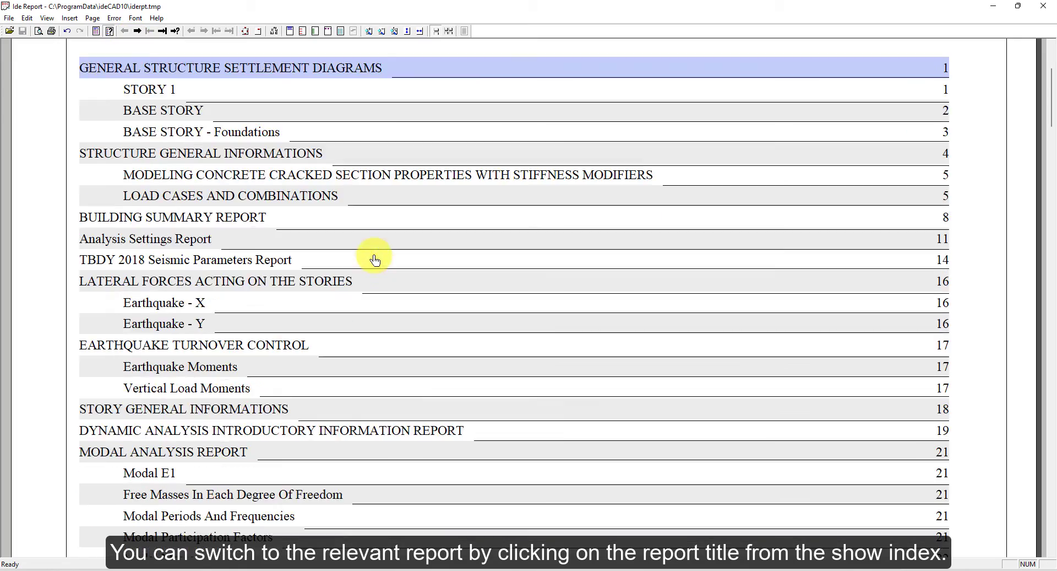
scroll(373, 254, down, 2)
scroll(373, 255, down, 4)
scroll(375, 260, down, 3)
scroll(375, 260, down, 3)
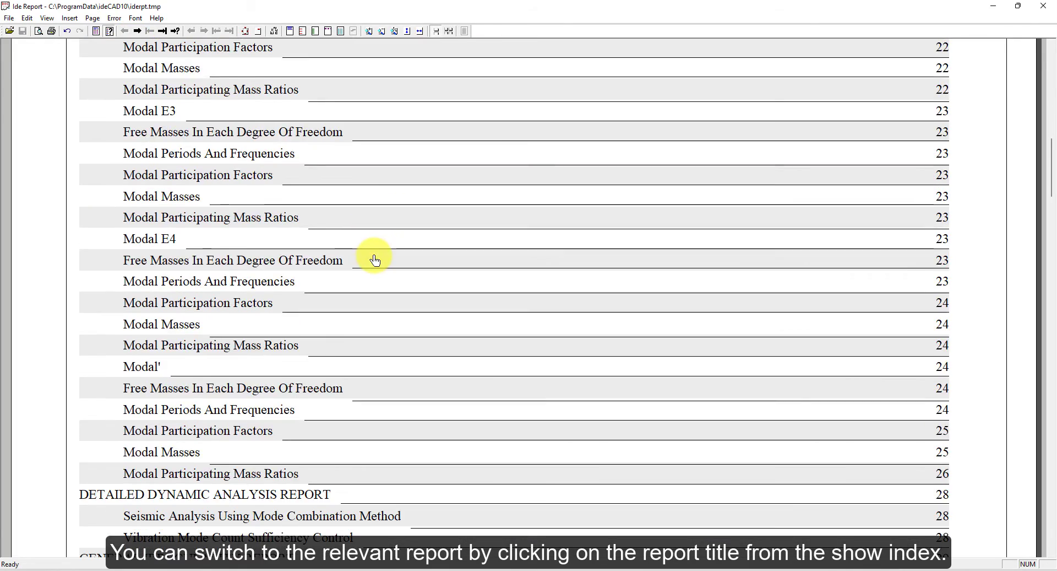
scroll(375, 260, down, 1)
scroll(375, 260, down, 6)
scroll(375, 260, down, 1)
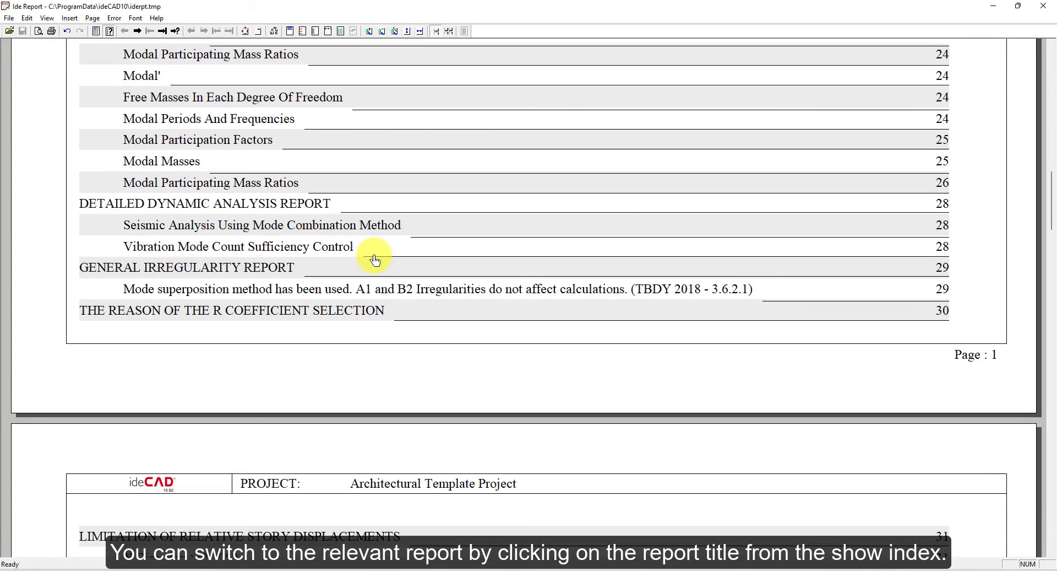
scroll(375, 260, down, 6)
scroll(375, 260, down, 3)
scroll(375, 260, down, 2)
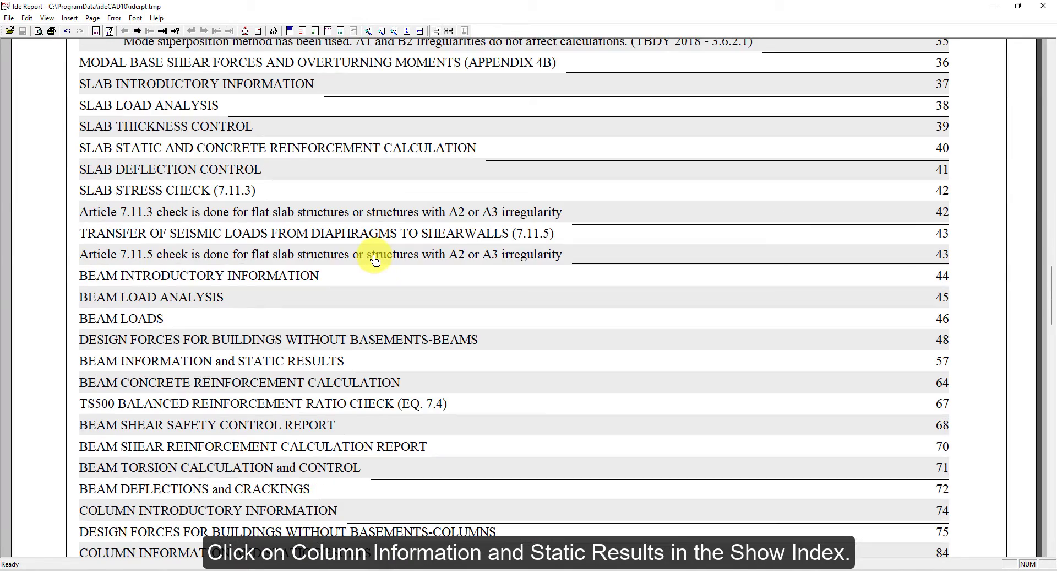
scroll(374, 259, down, 1)
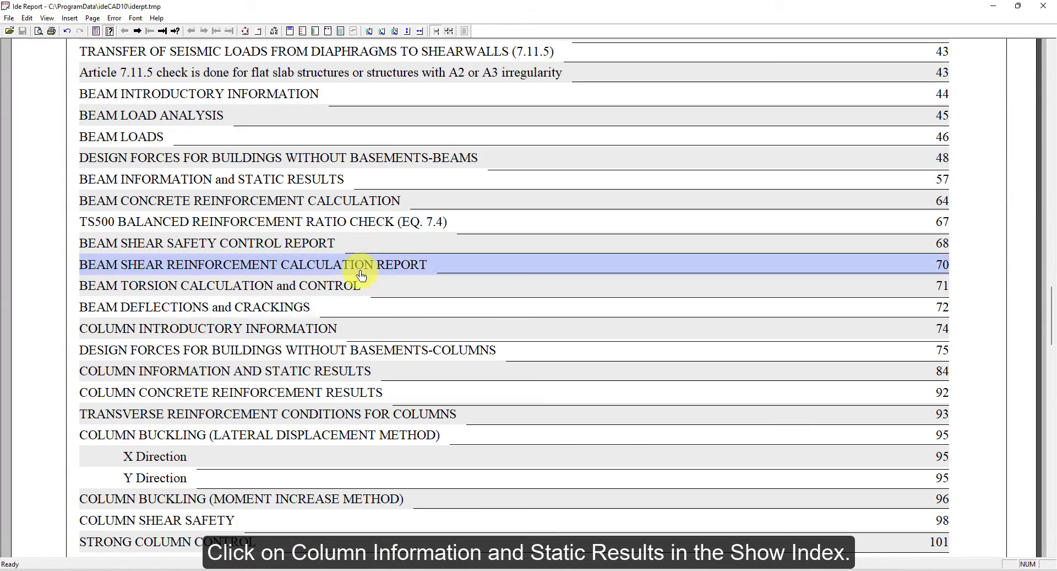
- Open Column Information and Static Results and scroll to the story 1 column end-force tables
click(325, 371)
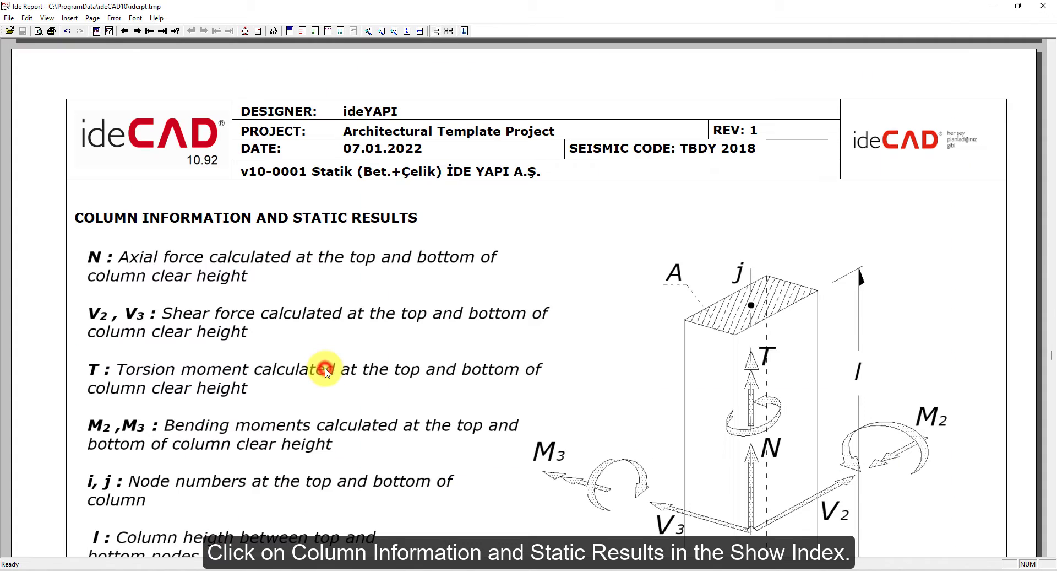
scroll(326, 373, down, 2)
scroll(326, 373, down, 2)
scroll(326, 373, down, 4)
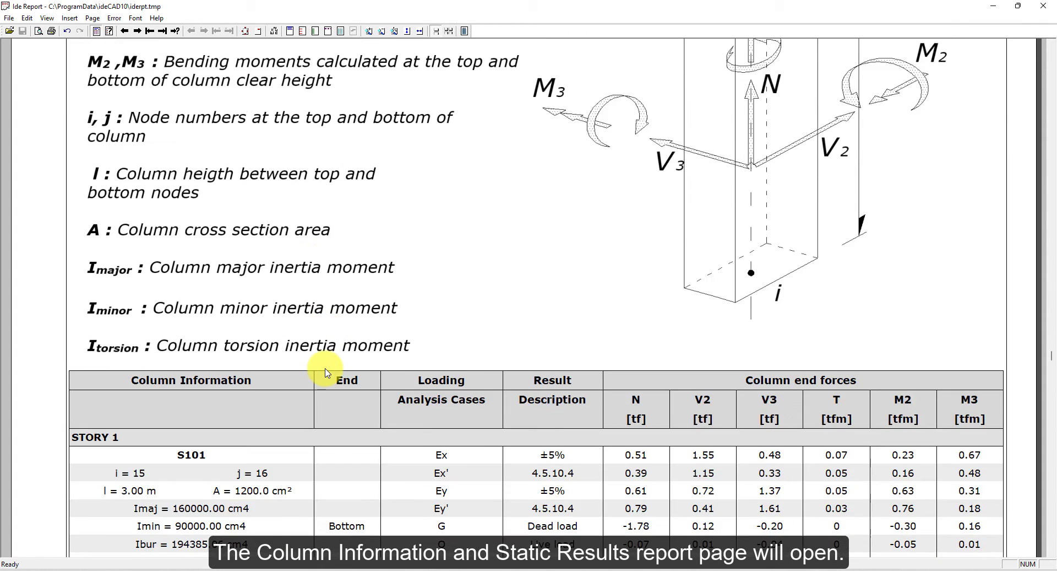
scroll(325, 373, down, 5)
scroll(326, 373, down, 2)
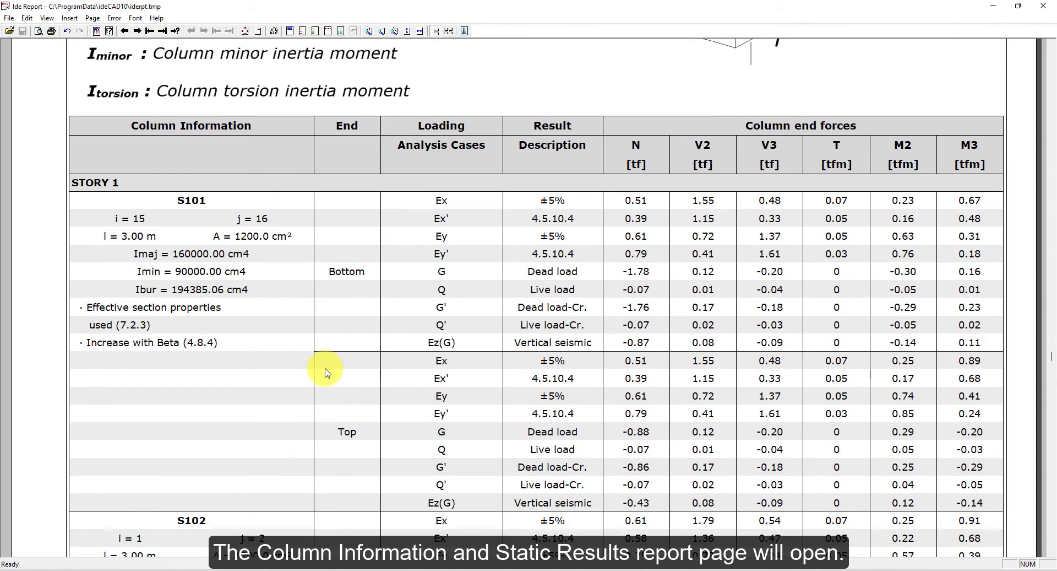
scroll(327, 373, down, 1)
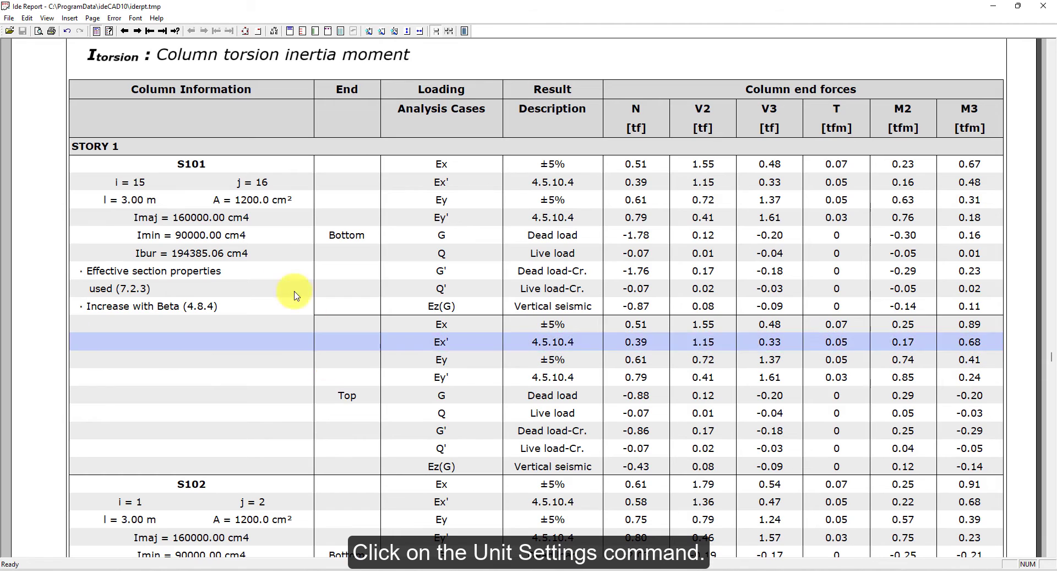
- Change the report force unit to kN so column end forces read kN and kNm
click(278, 32)
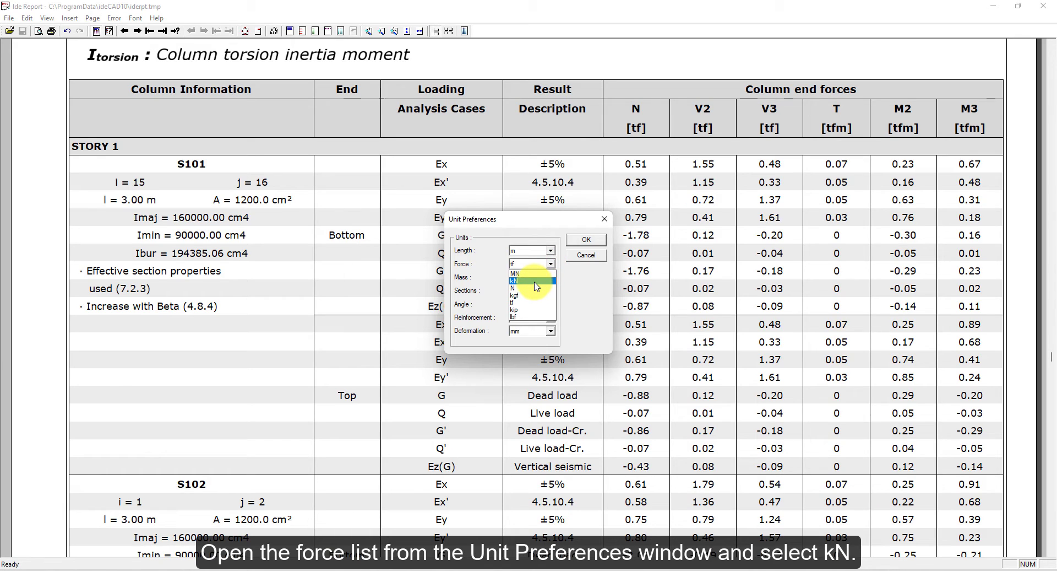
click(536, 281)
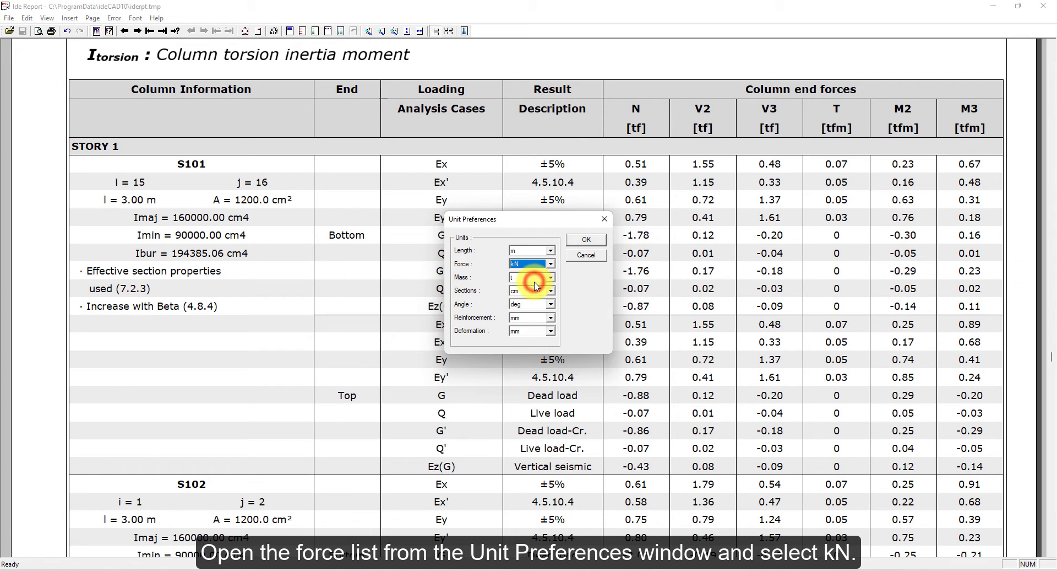
click(585, 240)
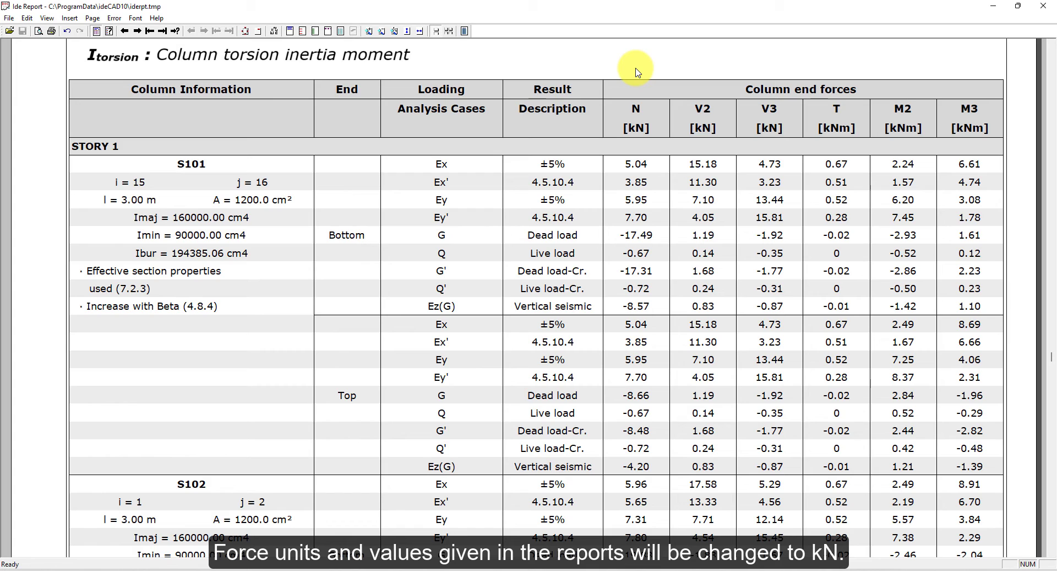
- Set the Table Header font to Times New Roman
click(137, 18)
click(197, 68)
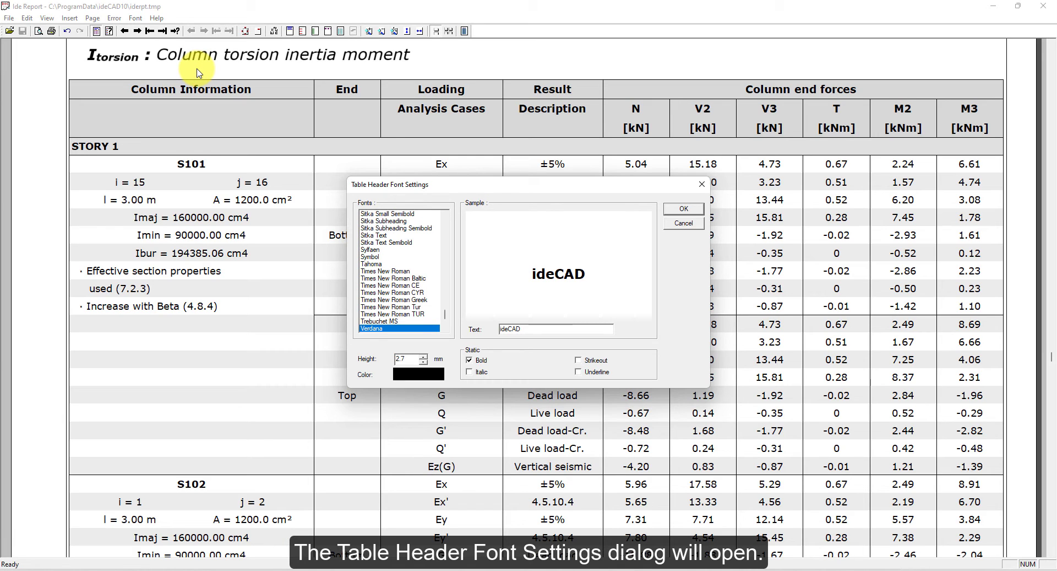
click(401, 272)
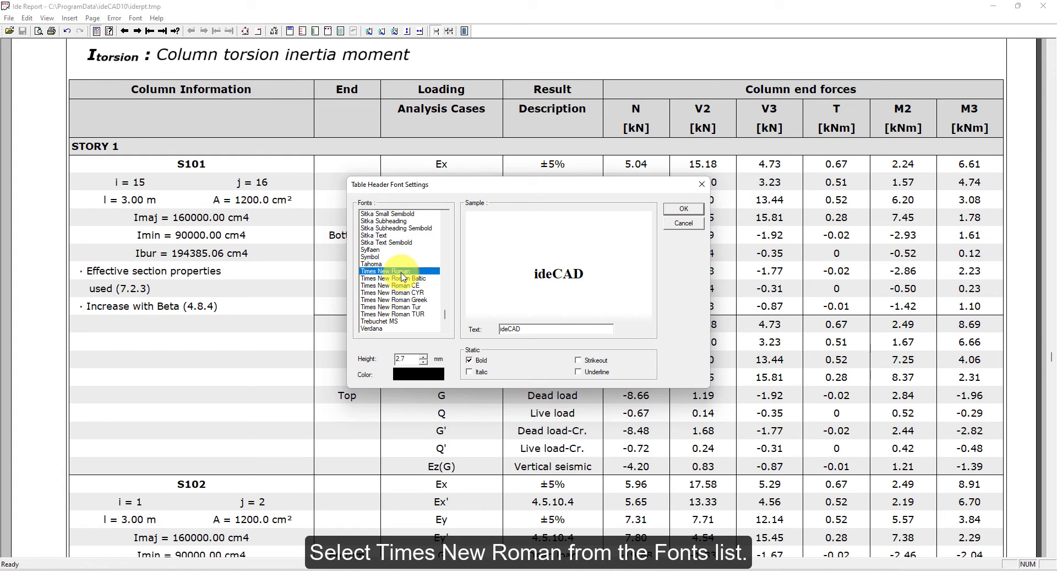
click(670, 215)
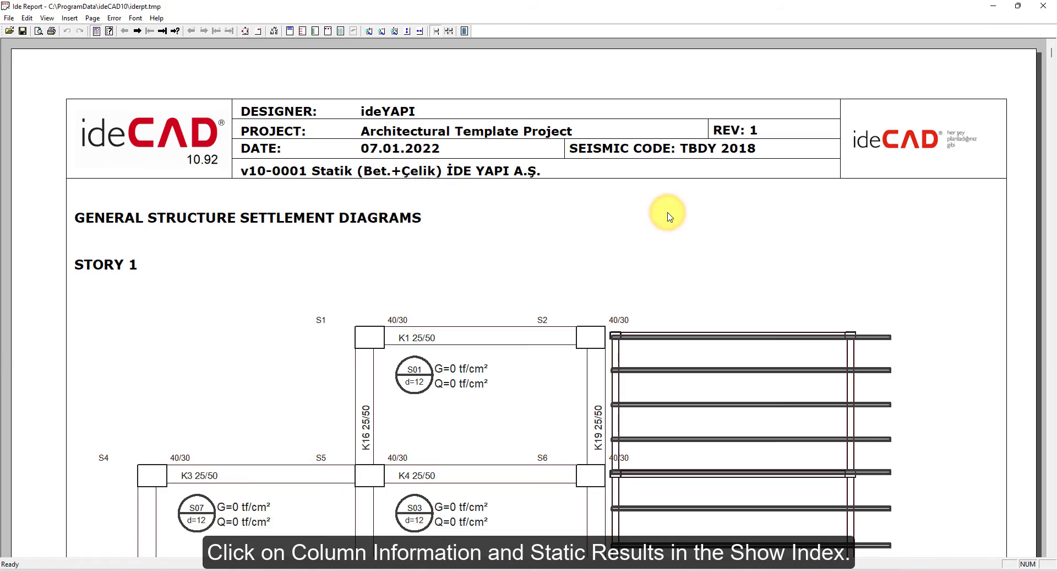
- Show the report index and scroll down to COLUMN INFORMATION AND STATIC RESULTS
click(109, 31)
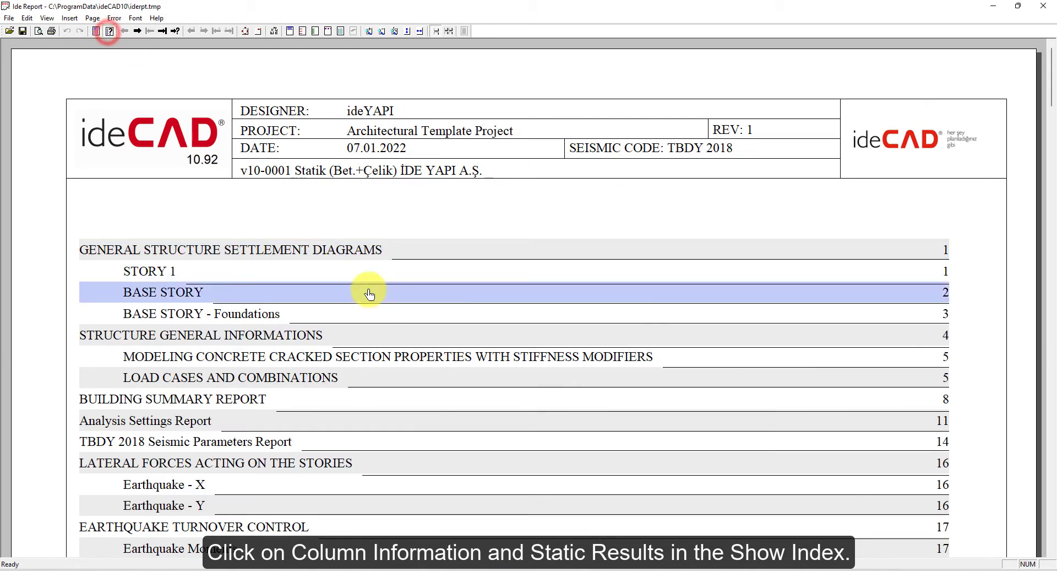
scroll(366, 291, down, 5)
scroll(369, 292, down, 3)
scroll(369, 292, down, 5)
scroll(369, 292, down, 5)
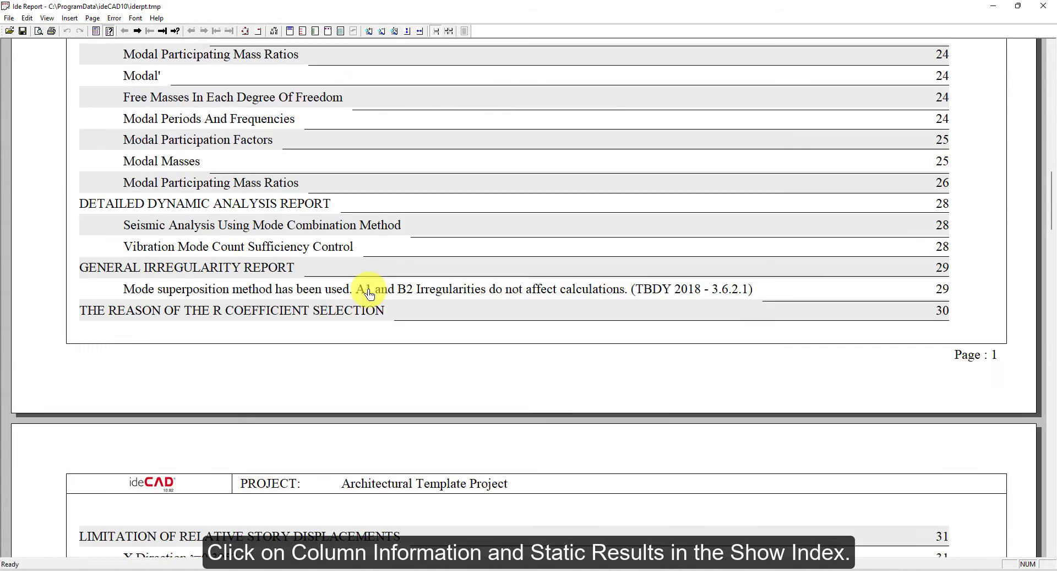
scroll(369, 292, down, 7)
scroll(369, 292, down, 3)
scroll(369, 292, down, 3)
scroll(369, 292, down, 2)
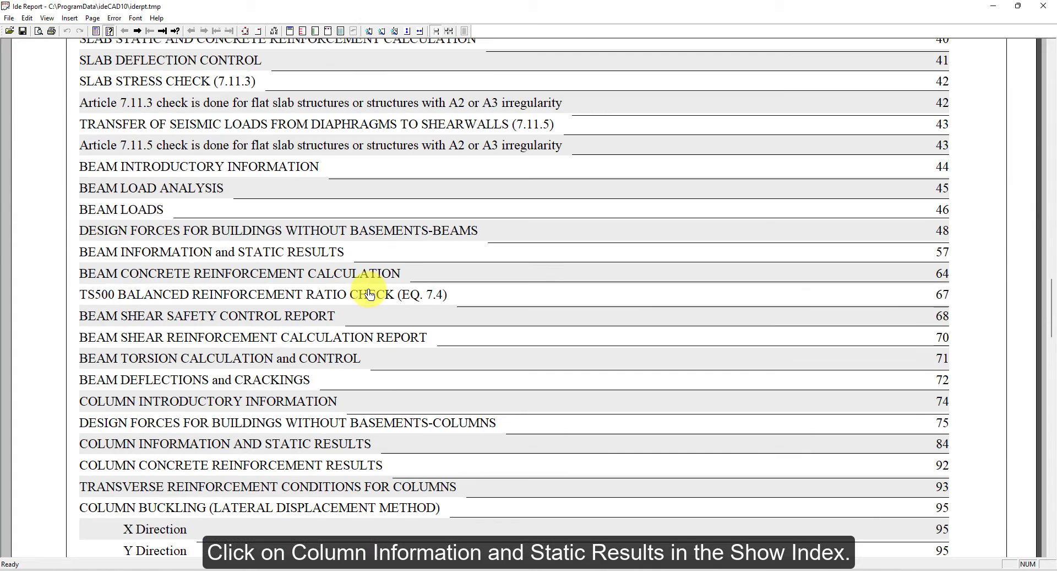
- Jump to the Column Information page and review its Times New Roman table headers
click(352, 452)
scroll(352, 447, down, 3)
scroll(355, 448, down, 2)
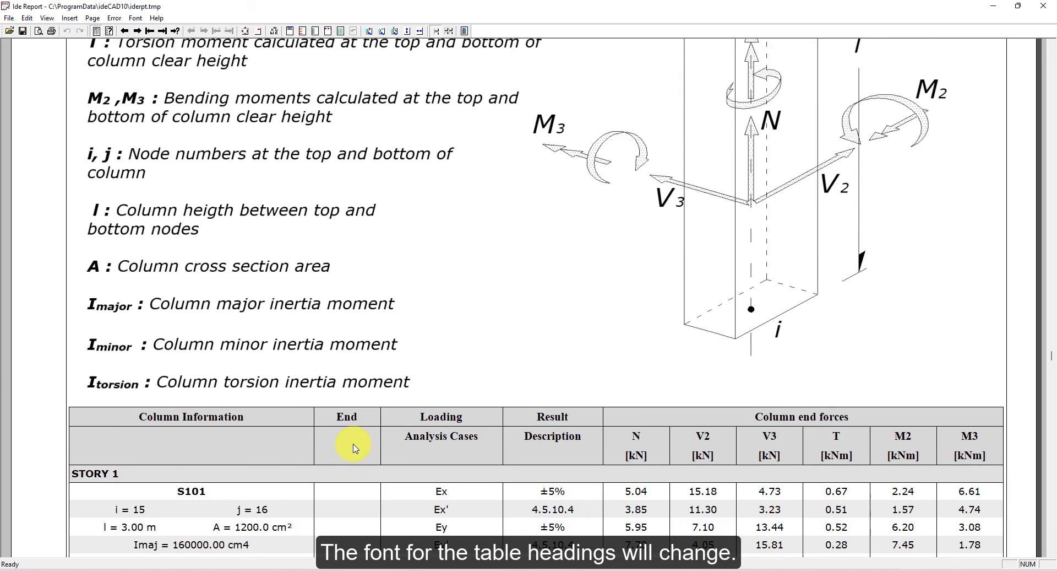
scroll(355, 447, down, 3)
scroll(355, 448, down, 3)
scroll(355, 448, down, 2)
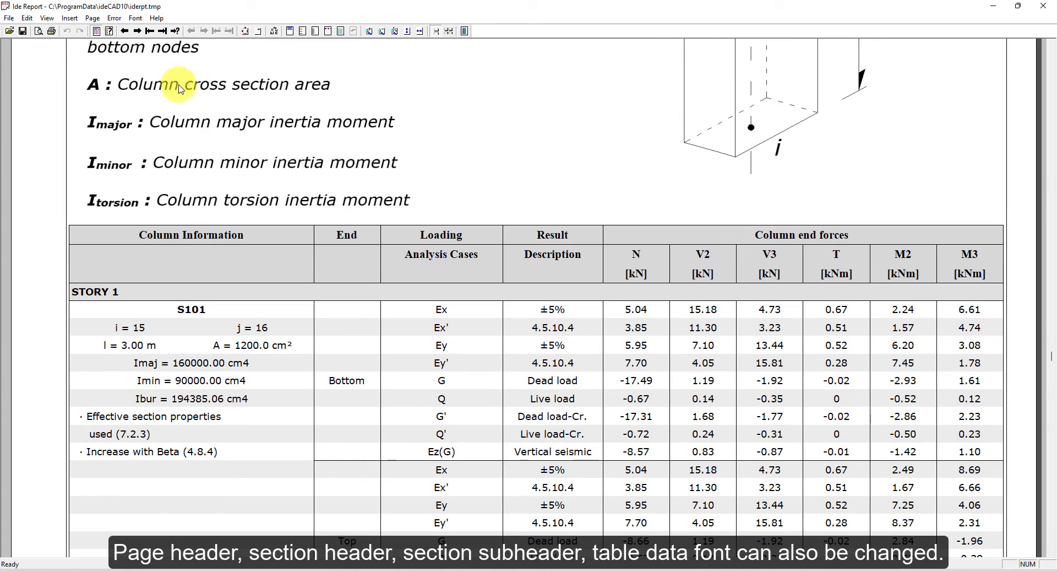
click(137, 21)
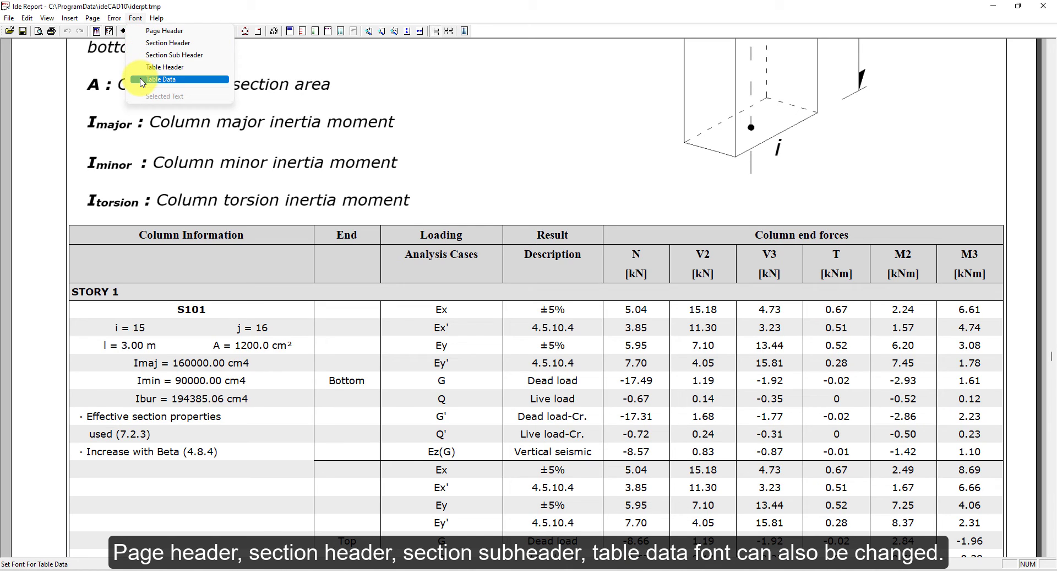
- Save the report as Report.pdf, PDF Document type, in the Desktop Reports folder
click(10, 18)
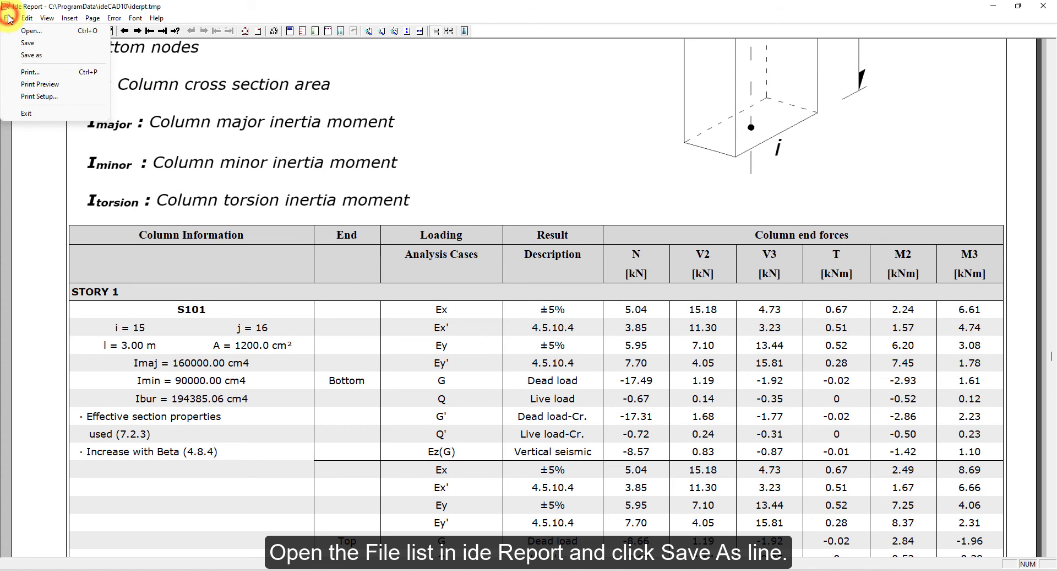
click(32, 55)
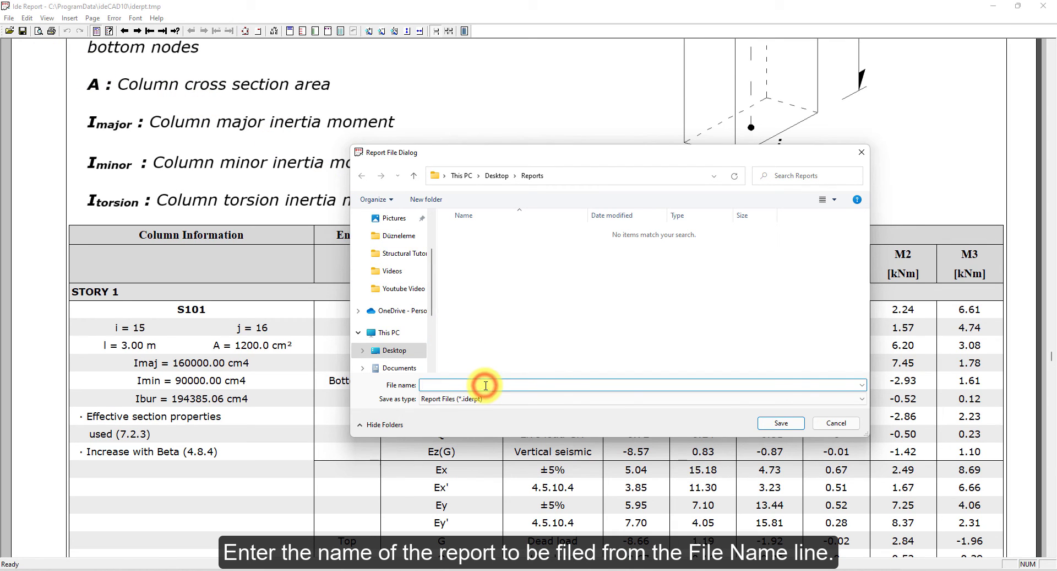
text(Report)
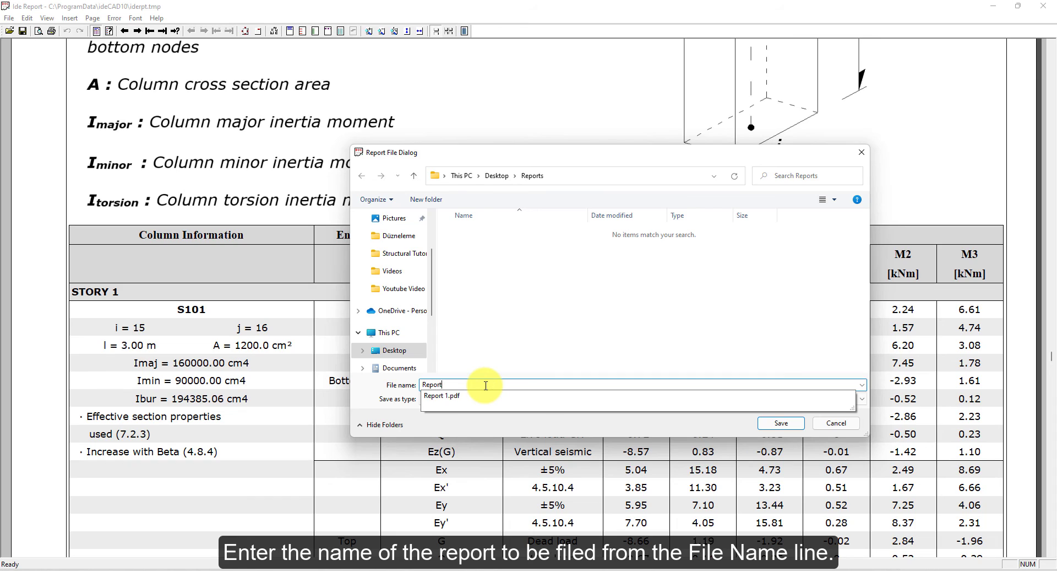
click(466, 422)
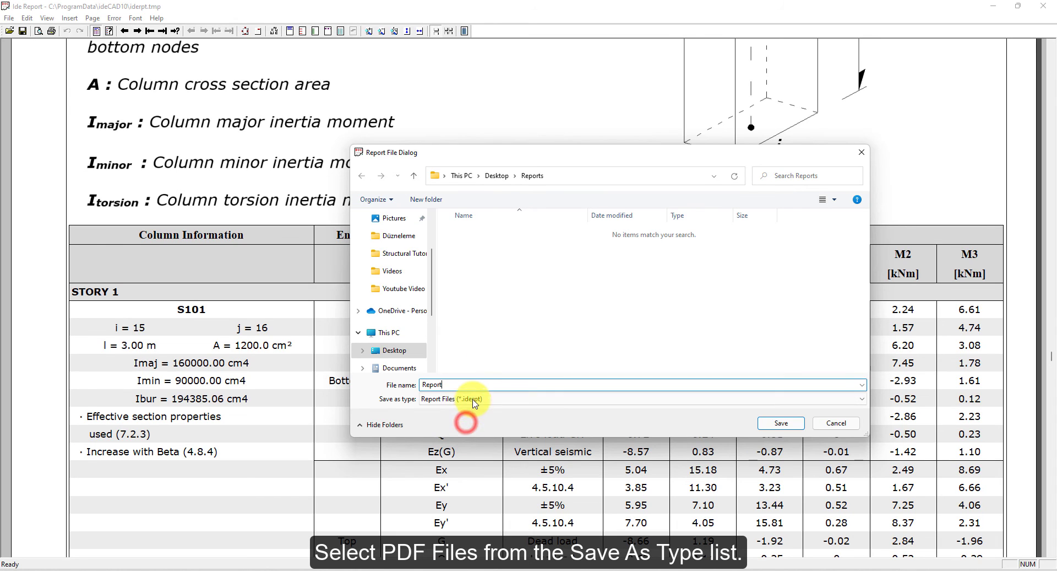
click(474, 399)
click(474, 423)
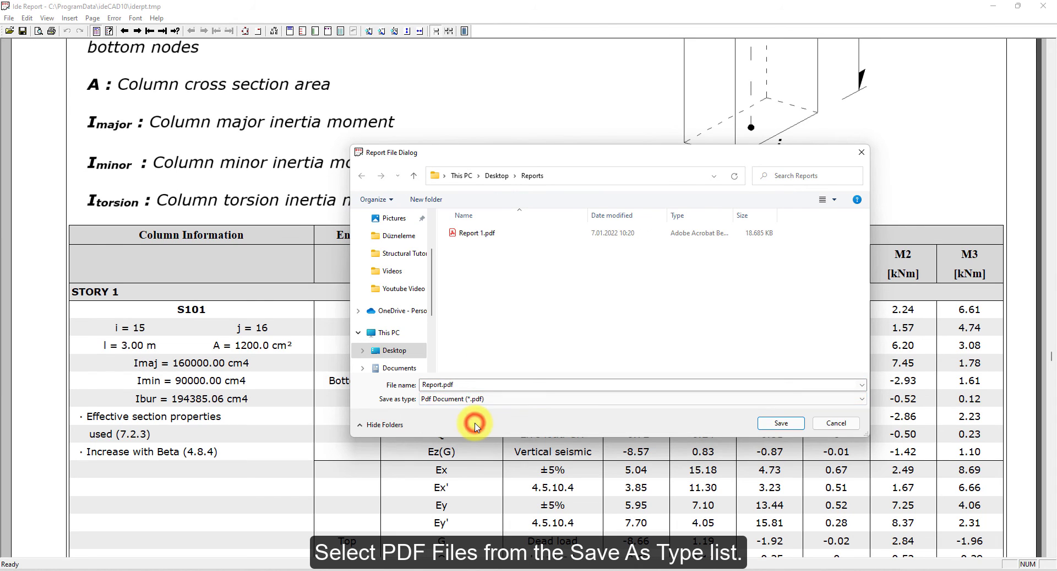
click(802, 423)
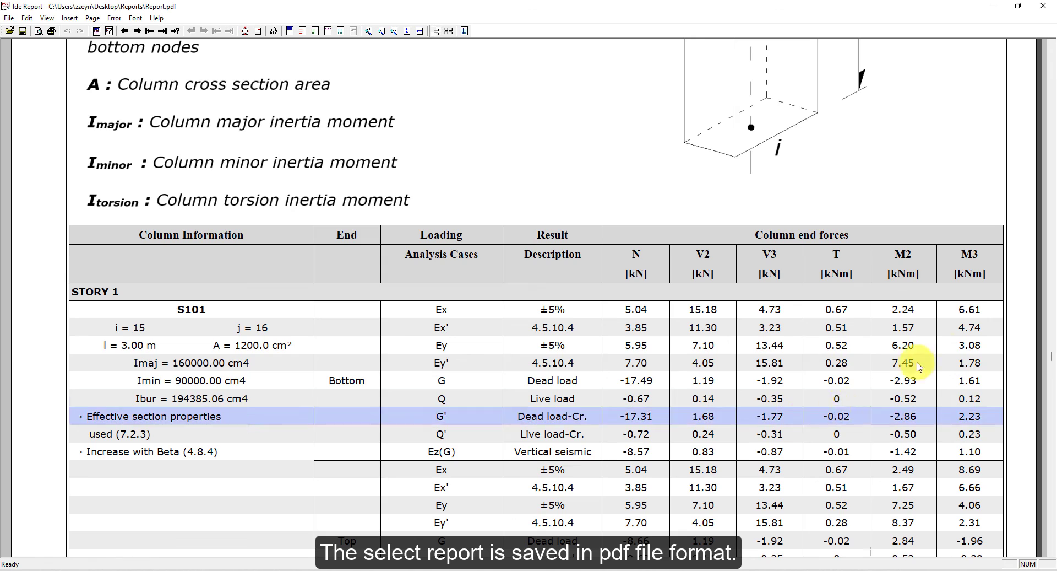
- Minimize the Ide Report window to reveal the ideCAD Structural window on the desktop
click(994, 6)
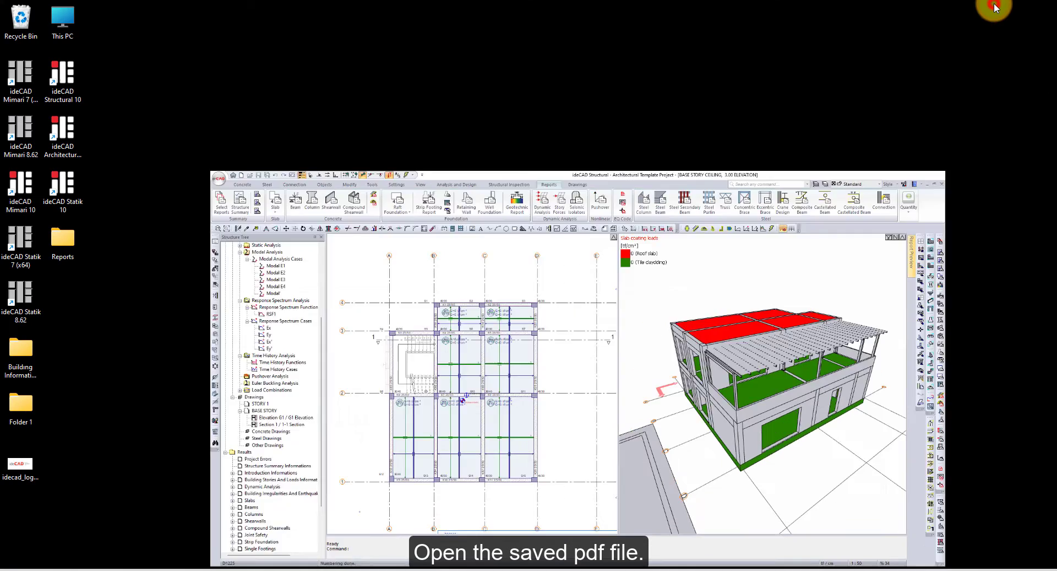